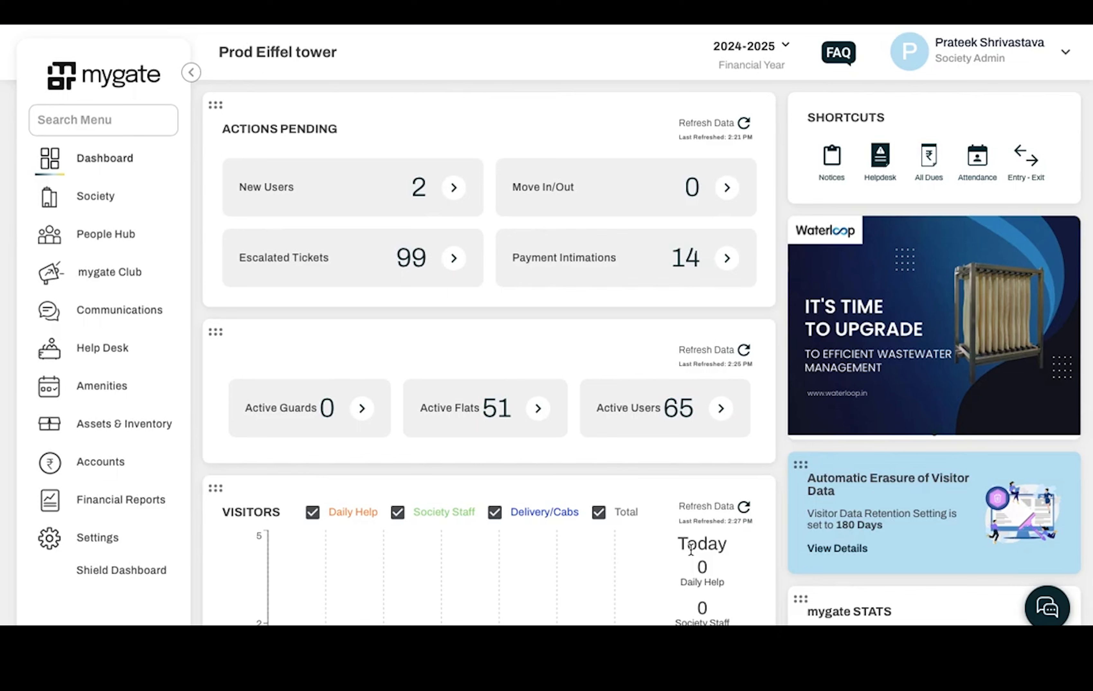
# - Go to the Raise Invoices page under Accounts and start creating a new invoice template
pyautogui.click(115, 460)
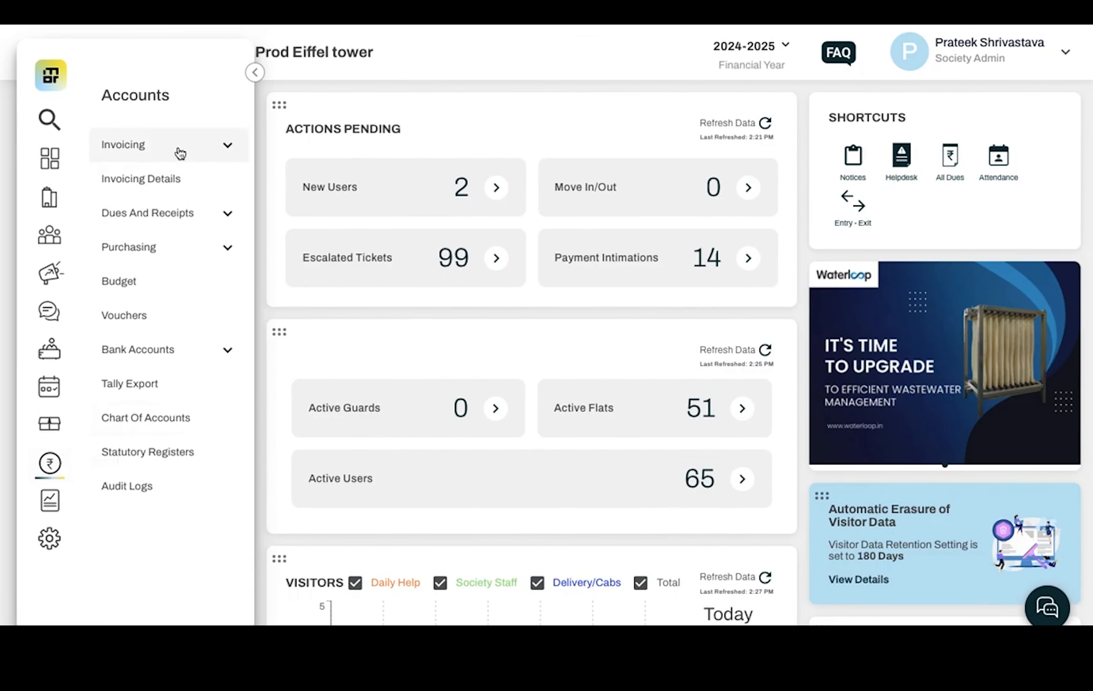
pyautogui.click(185, 155)
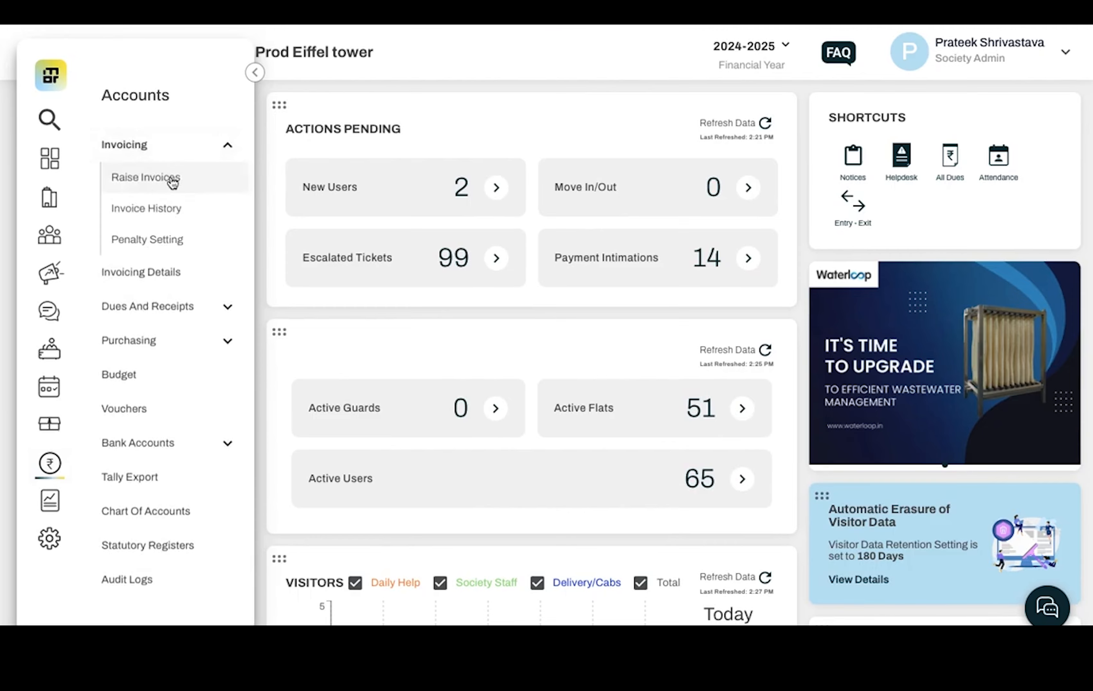
pyautogui.click(172, 179)
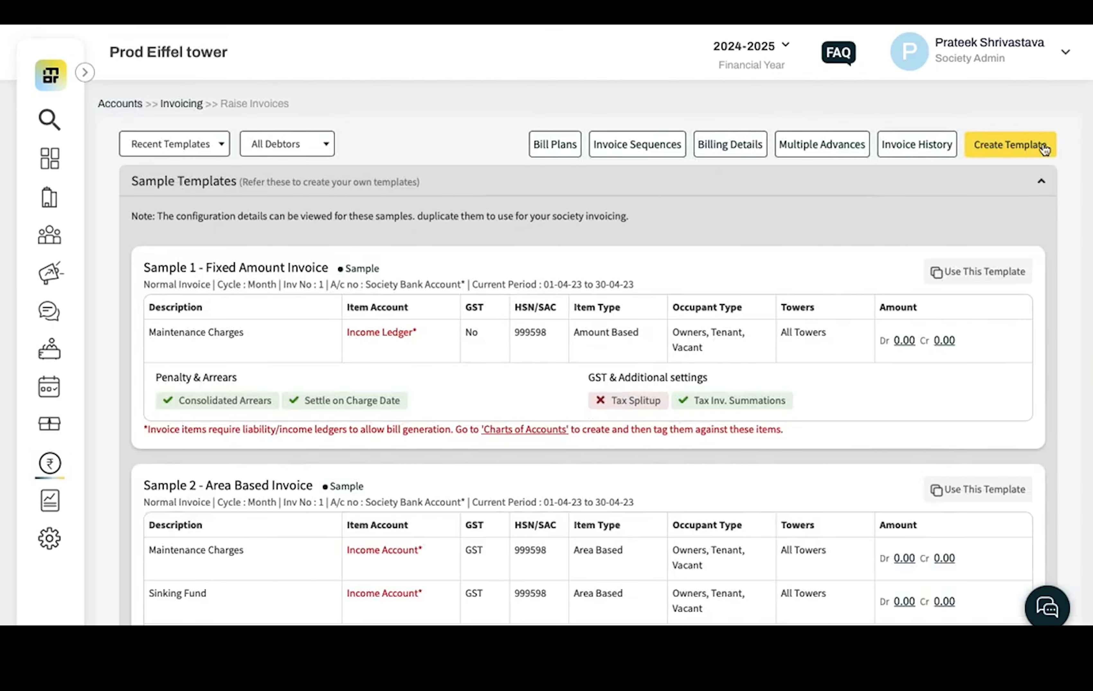
pyautogui.click(1013, 150)
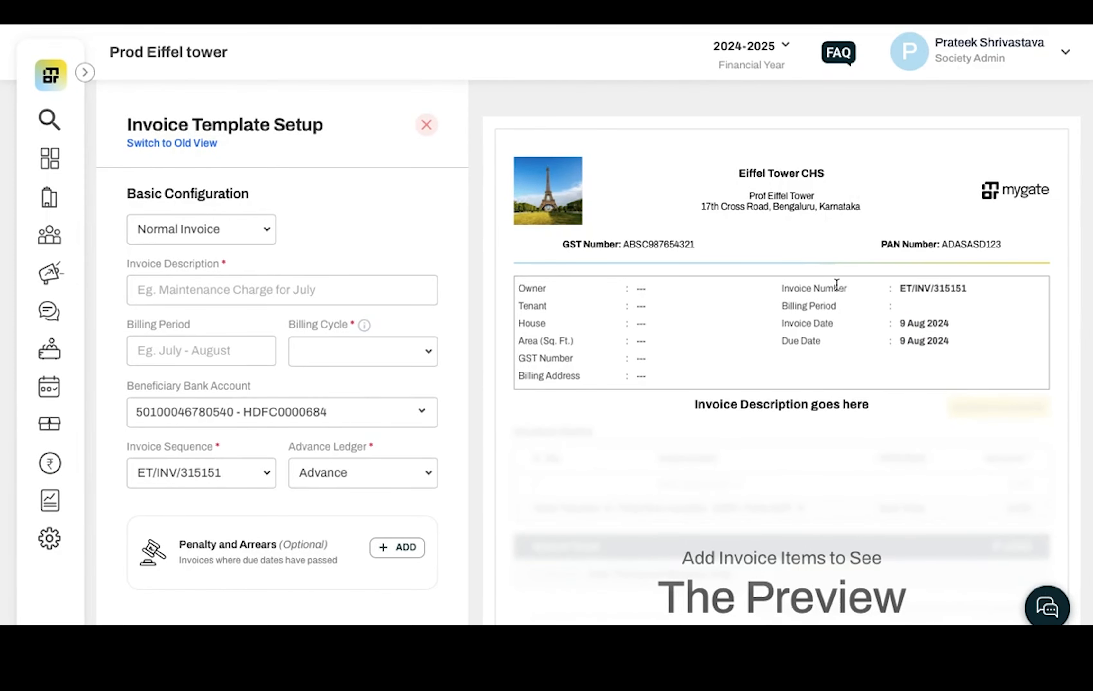
pyautogui.scroll(-4, 837, 283)
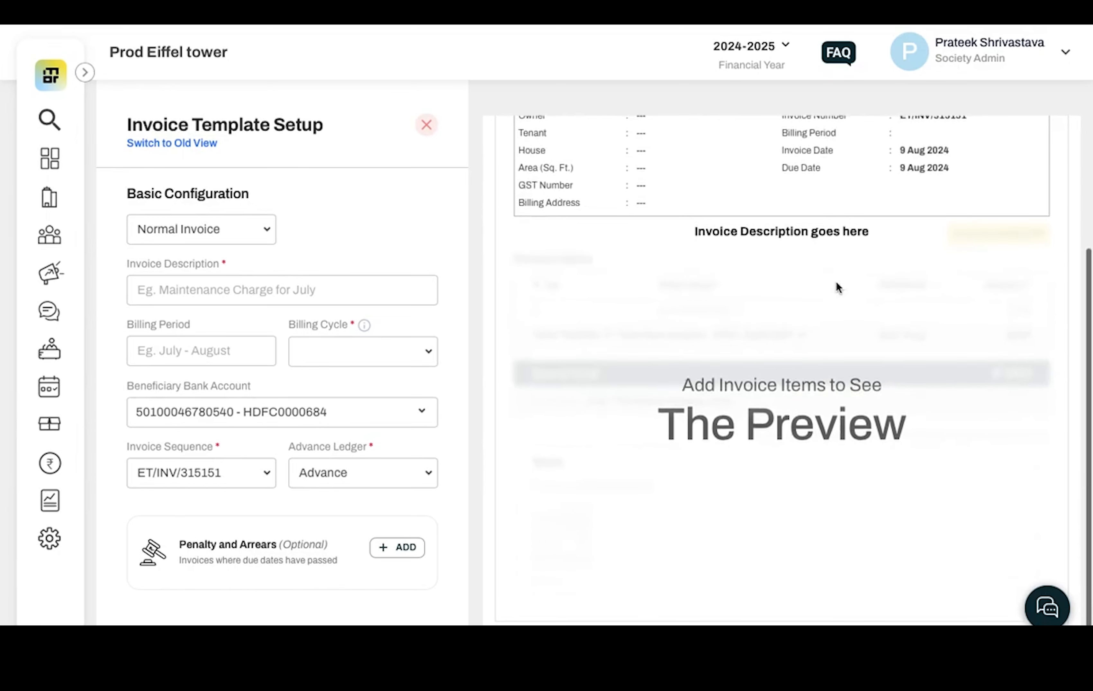
pyautogui.scroll(4, 837, 282)
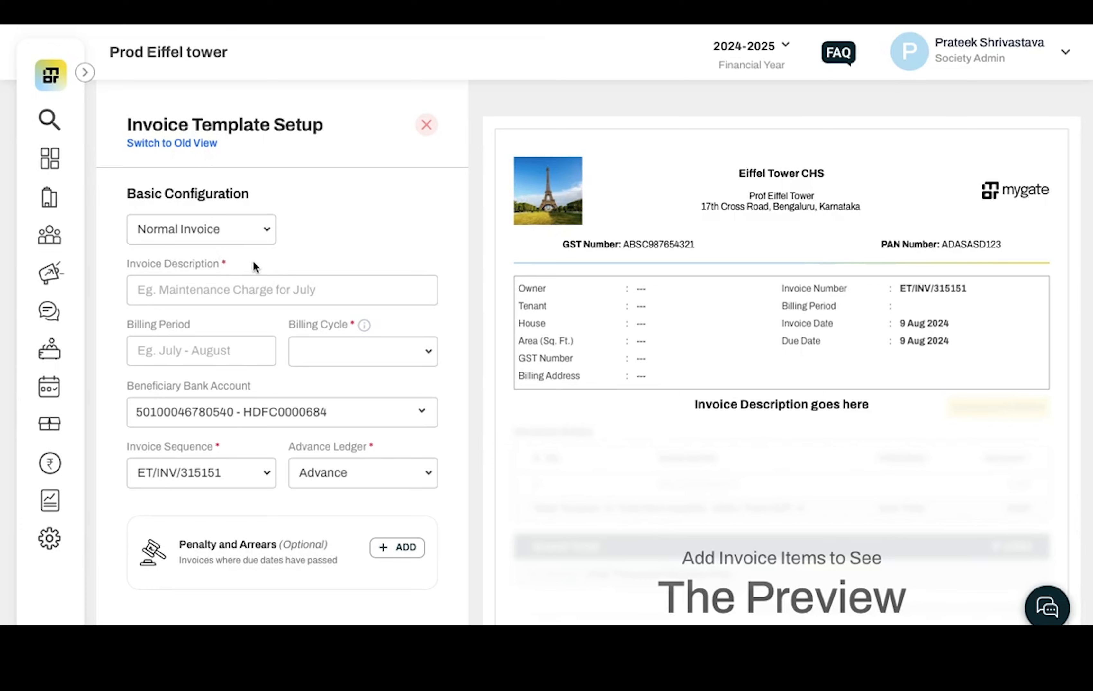
# - Fill in the basic configuration with the description "Maintenance Charge", billing period "August" and a Monthly billing cycle
pyautogui.click(225, 287)
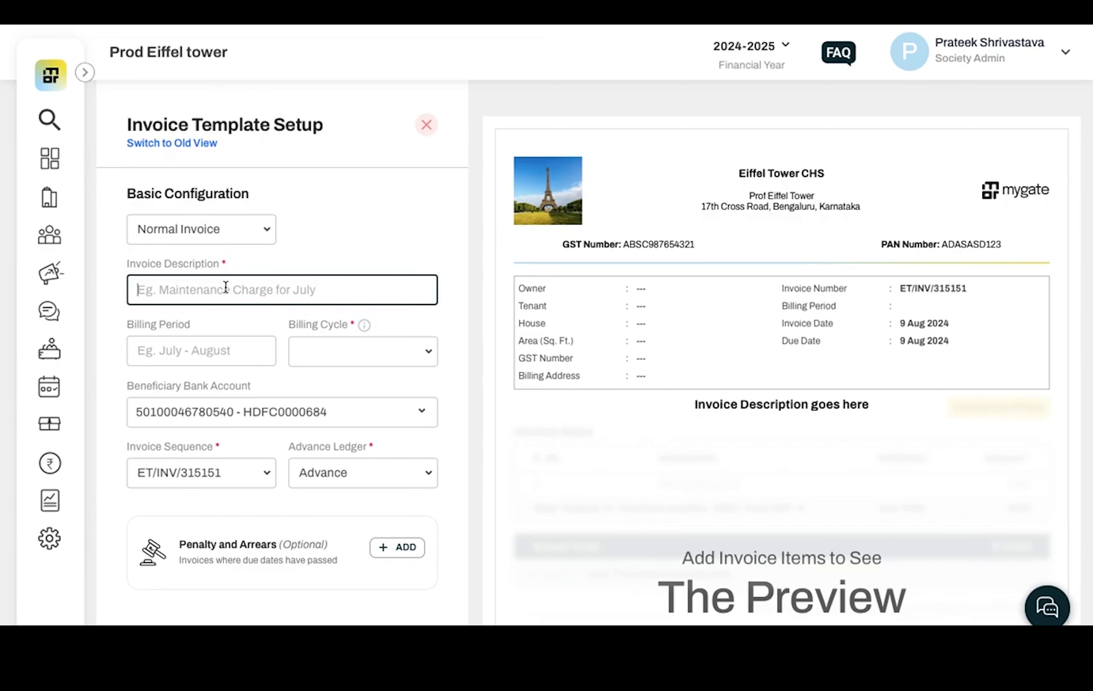
pyautogui.write('Maintenance Charge')
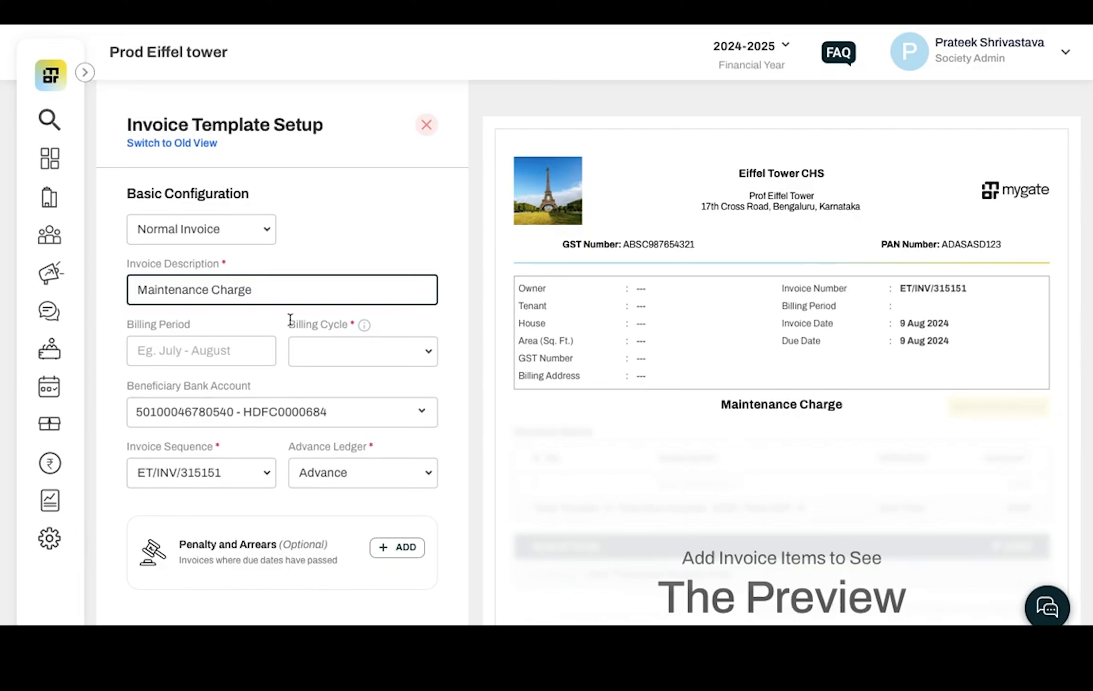
pyautogui.click(207, 341)
pyautogui.write('August')
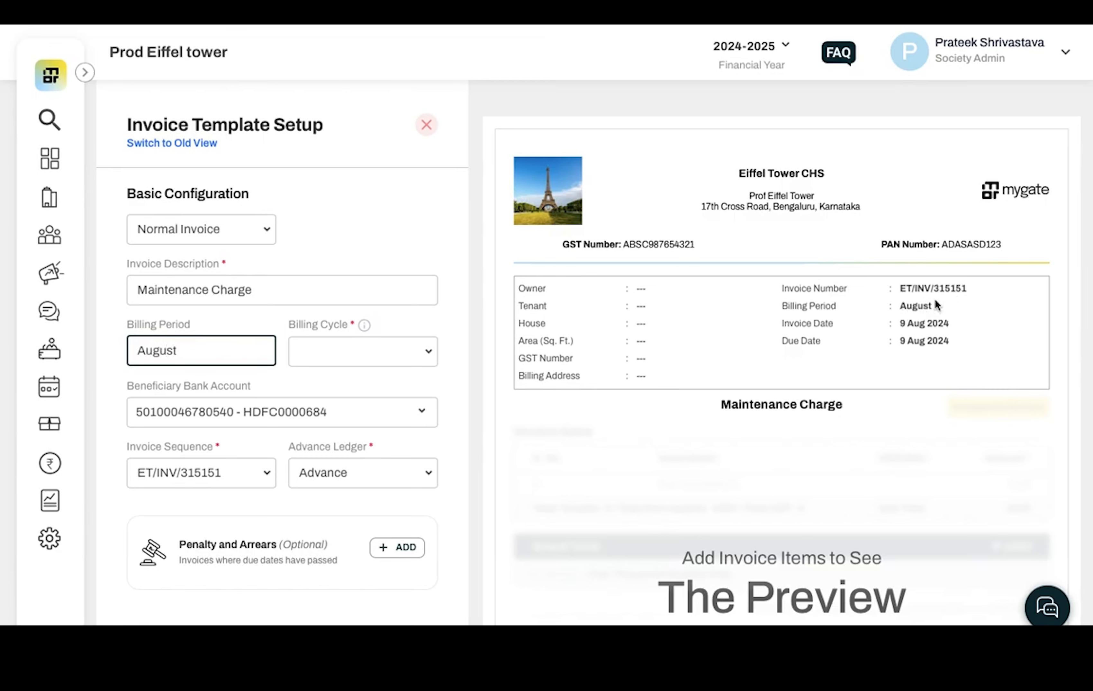
pyautogui.click(426, 348)
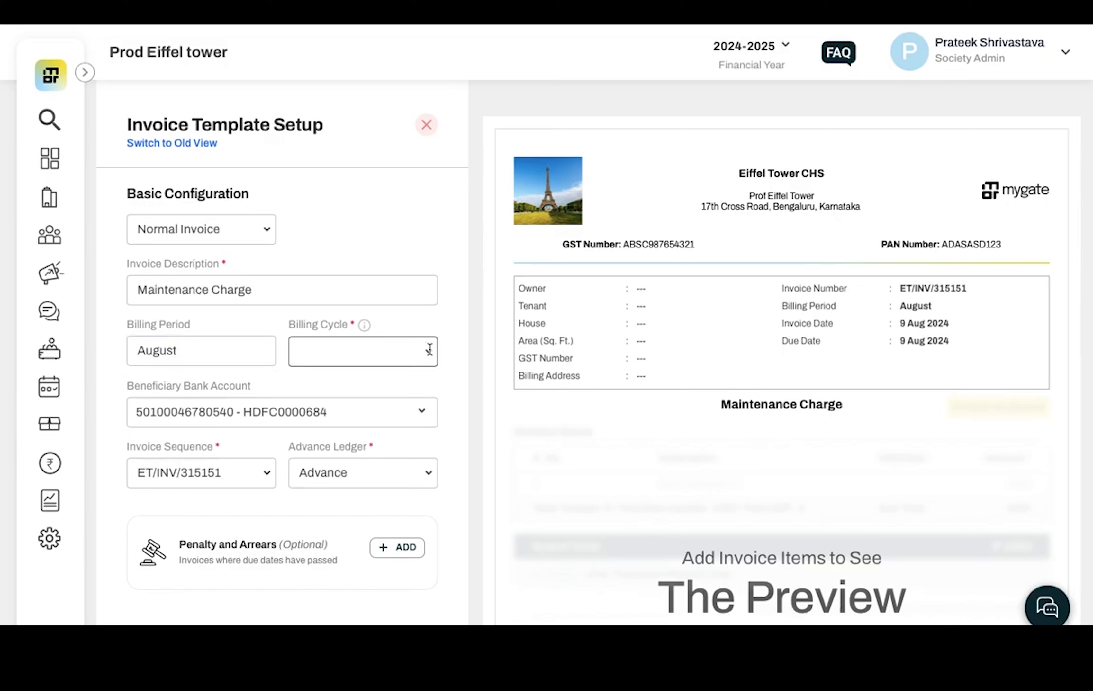
pyautogui.click(378, 358)
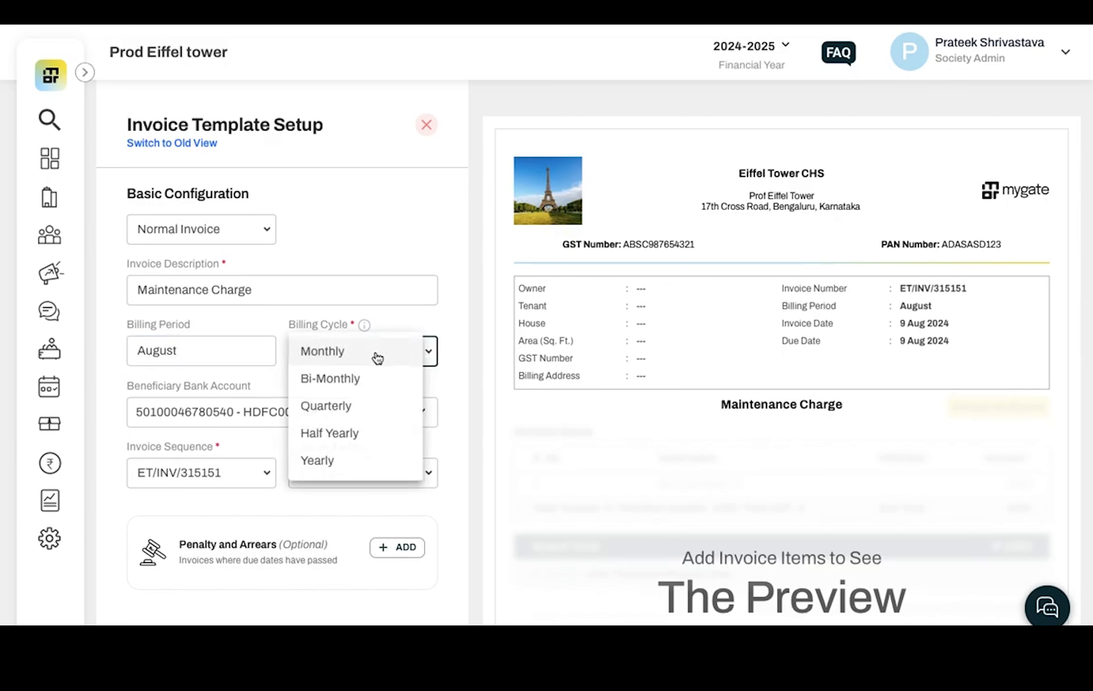
pyautogui.click(354, 352)
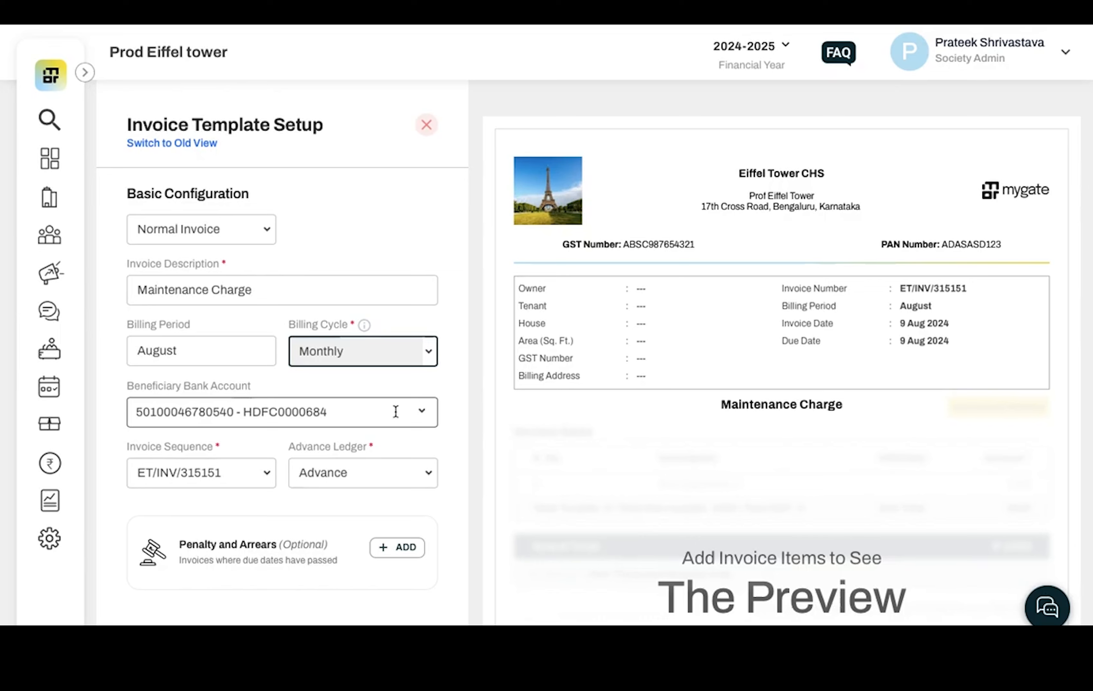
pyautogui.click(308, 414)
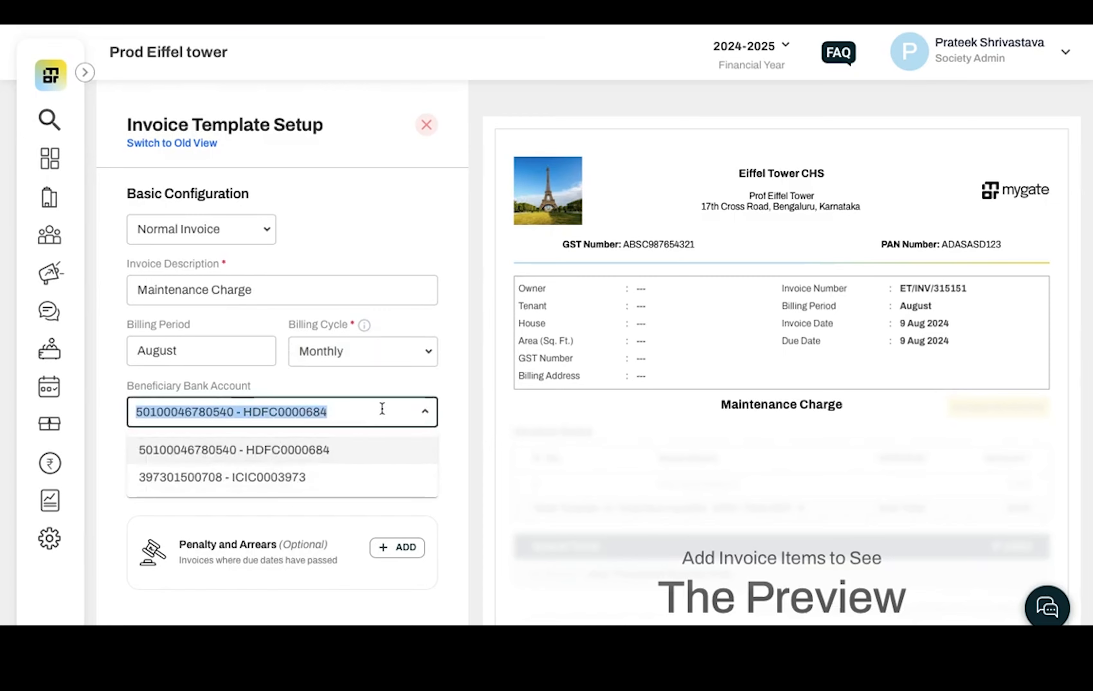
pyautogui.click(396, 384)
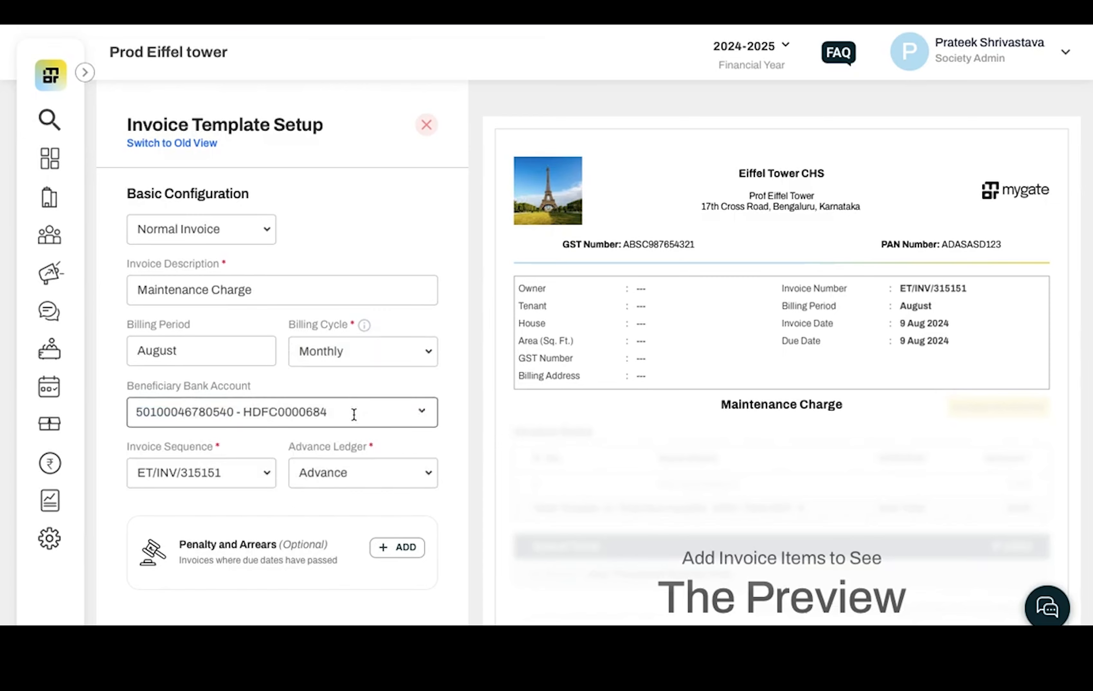
# - Add the Penalty and Arrears section to the template and save the basic configuration to continue to the invoice items
pyautogui.scroll(-1, 354, 414)
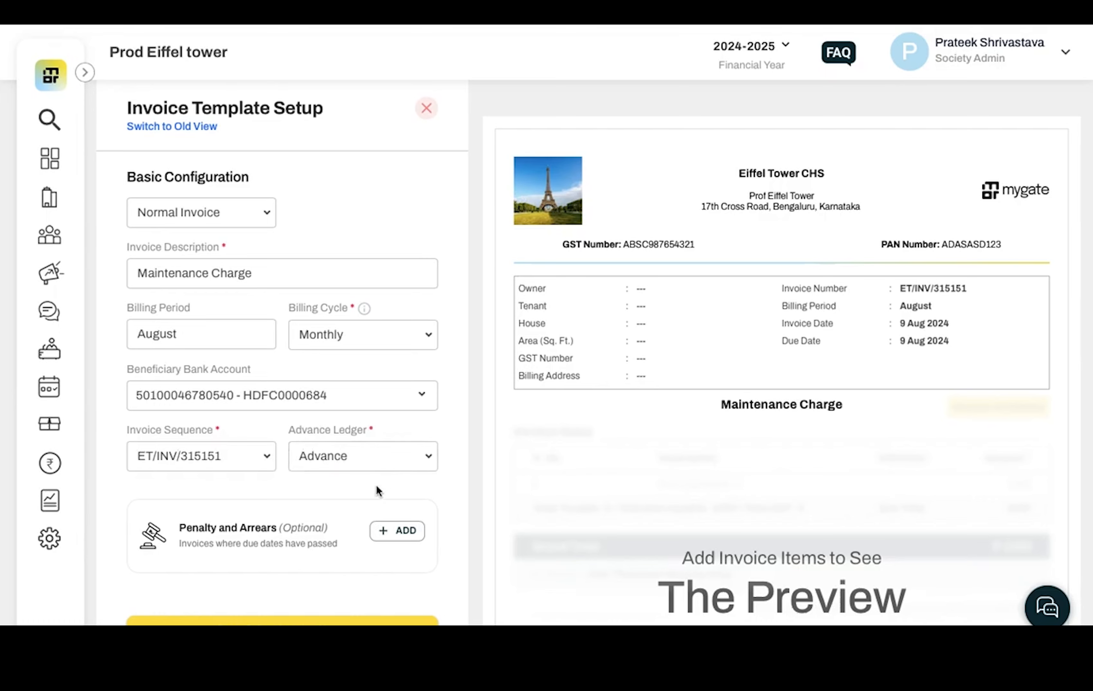
pyautogui.scroll(-1, 340, 513)
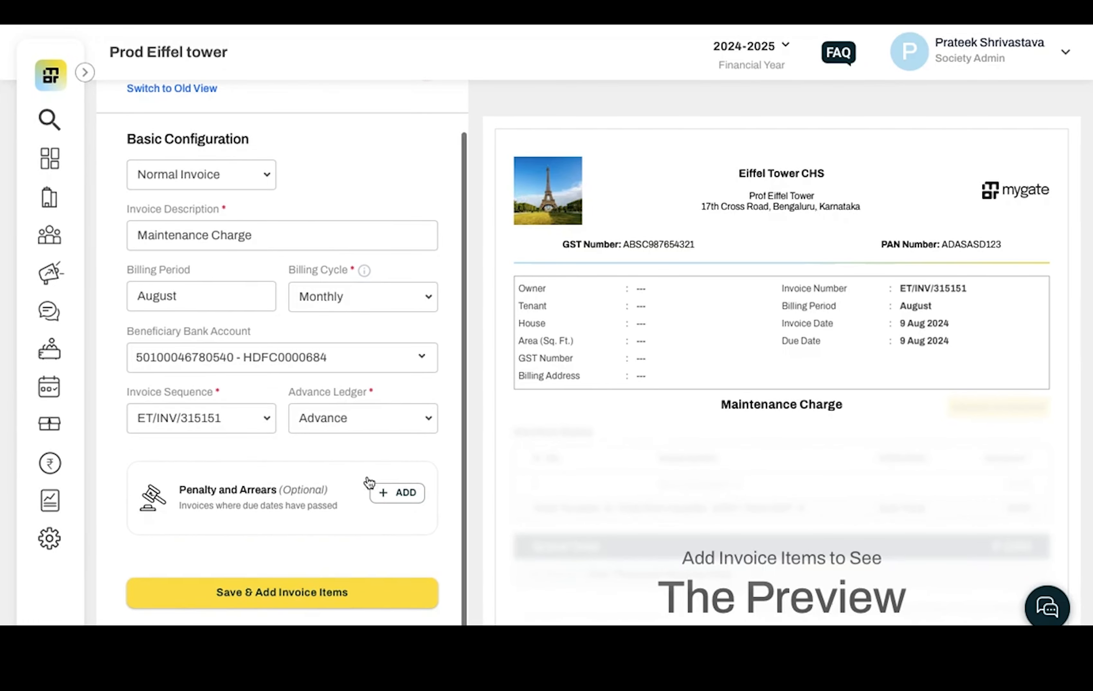
pyautogui.click(394, 500)
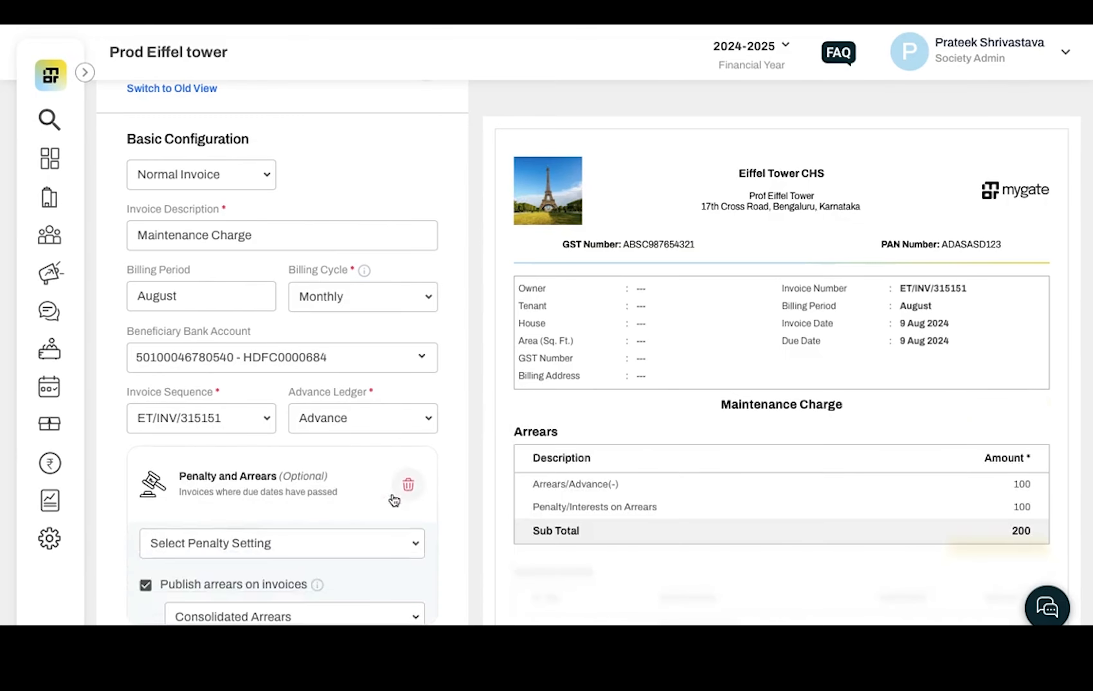
pyautogui.scroll(-2, 351, 502)
pyautogui.scroll(-1, 353, 503)
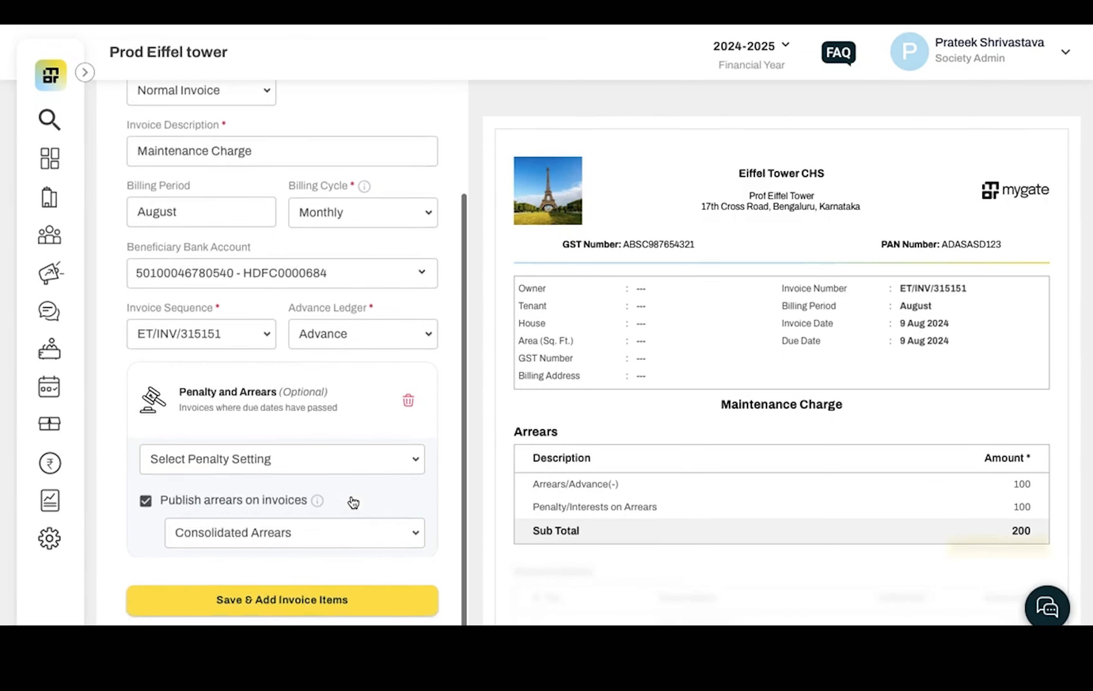
pyautogui.scroll(-3, 631, 469)
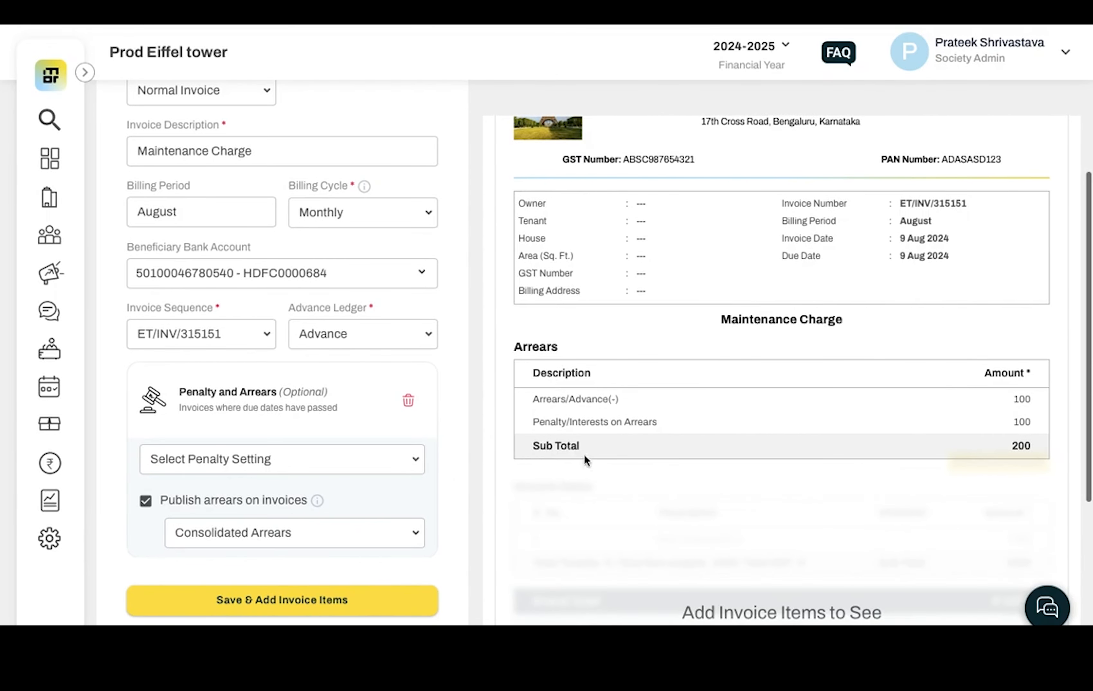
pyautogui.scroll(-1, 430, 498)
pyautogui.click(334, 592)
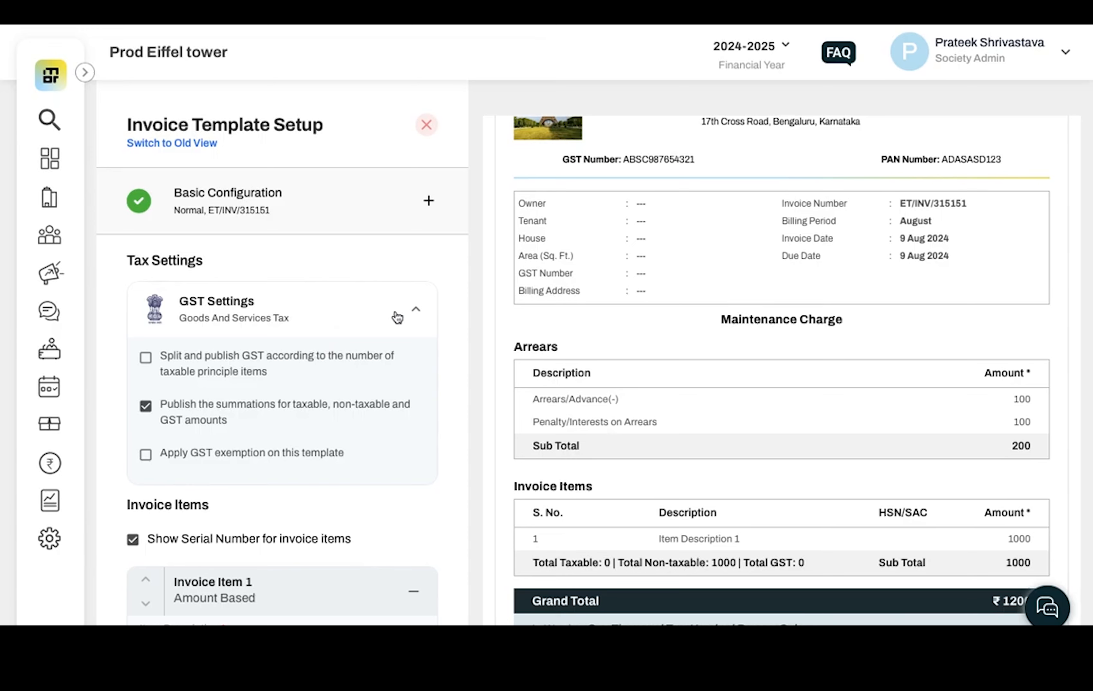
# - Set invoice item 1's description to "Maintenance Charge", its account to Fixed Maintenance and its type to Amount Based
pyautogui.click(415, 311)
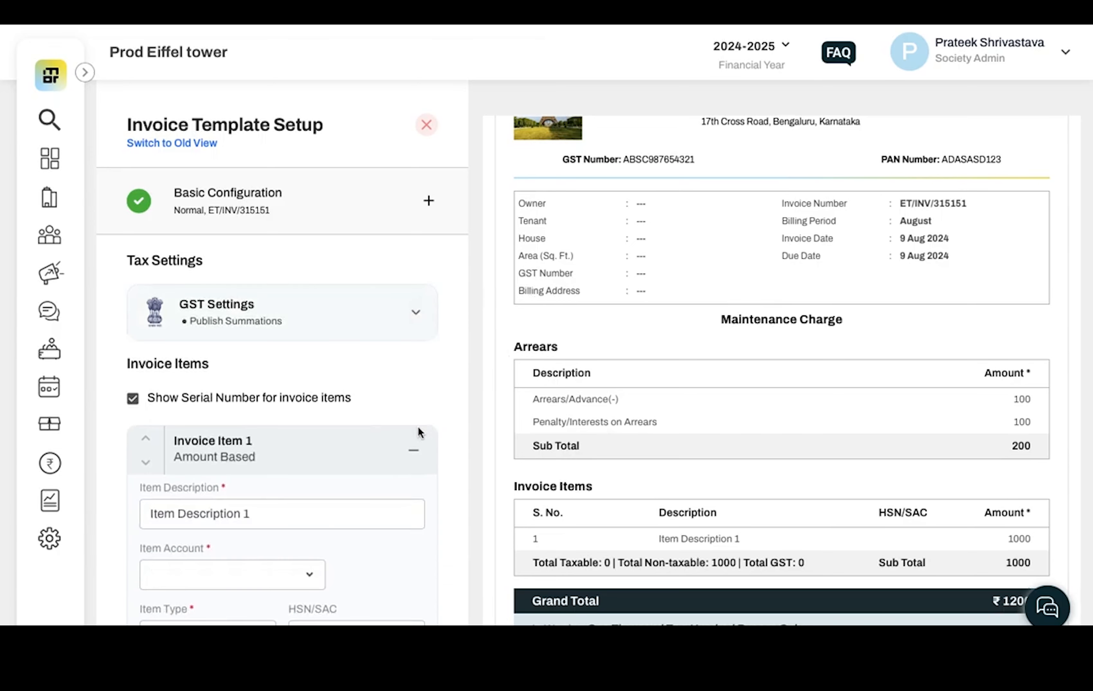
pyautogui.scroll(-2, 393, 467)
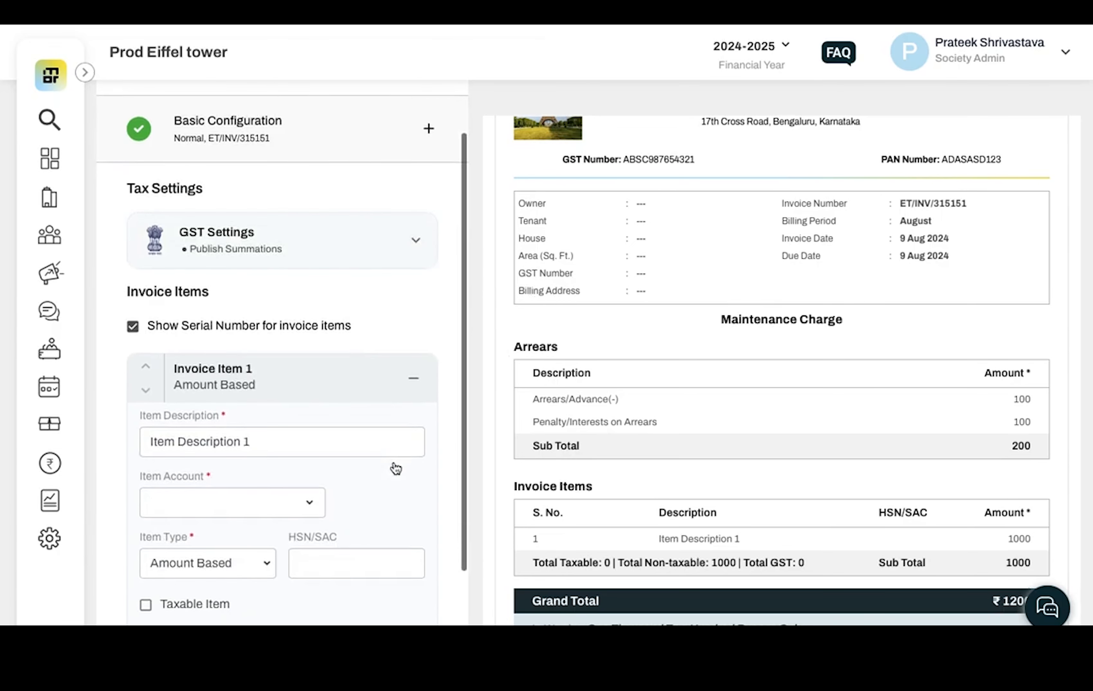
pyautogui.tripleClick(299, 443)
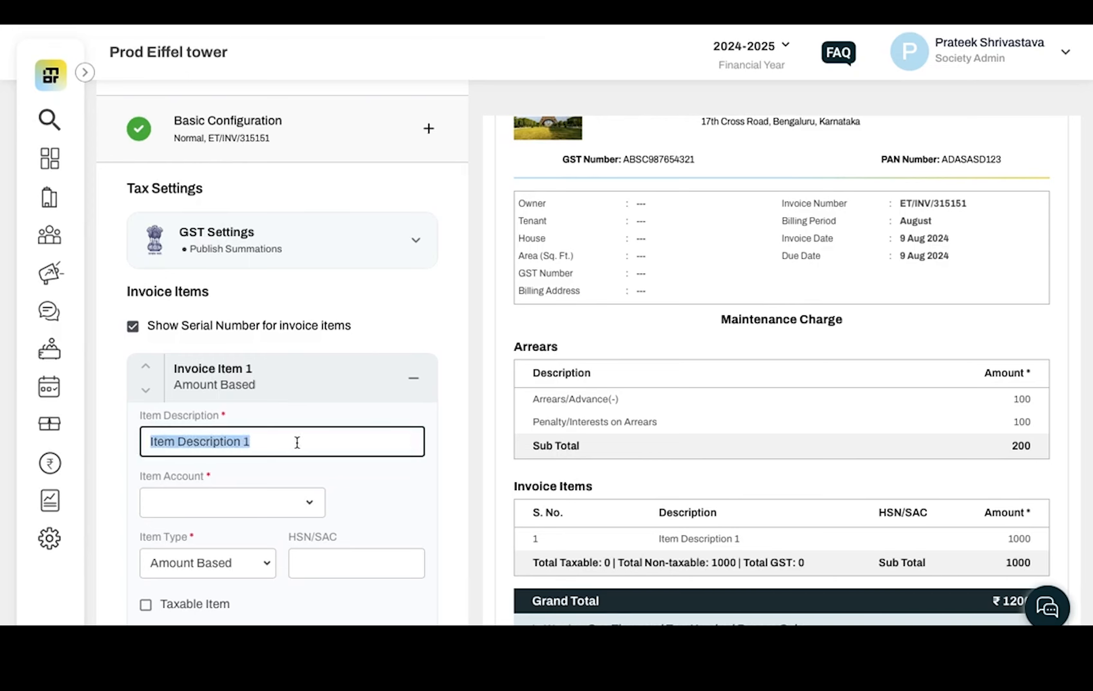
pyautogui.scroll(-3, 777, 350)
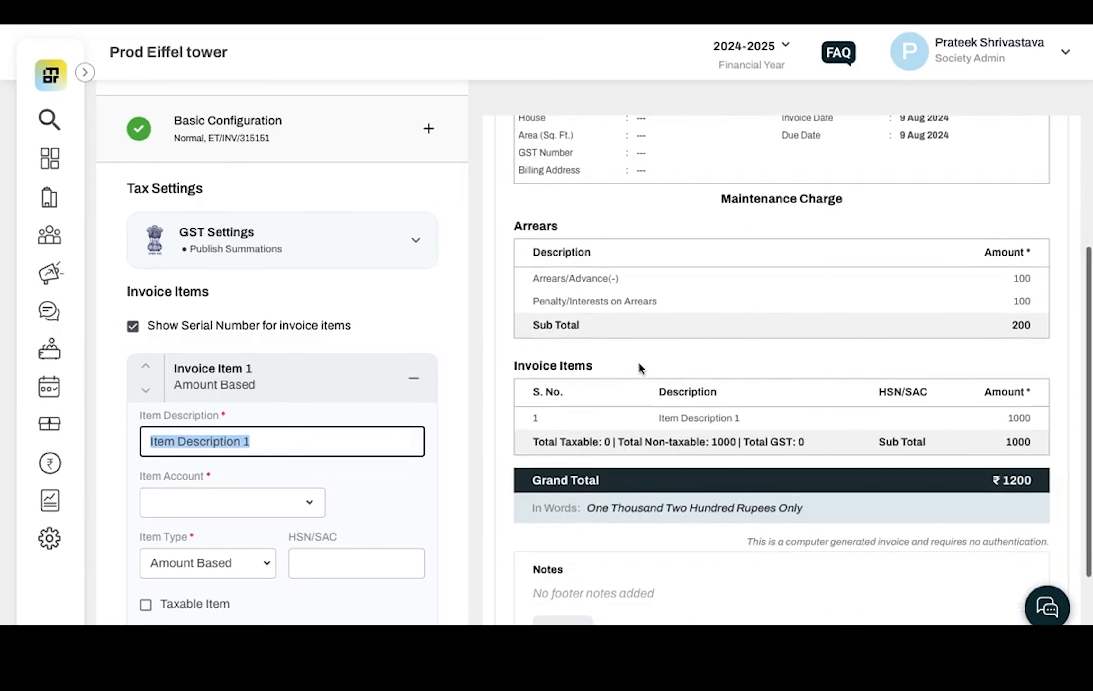
pyautogui.write('Maintenance Charge')
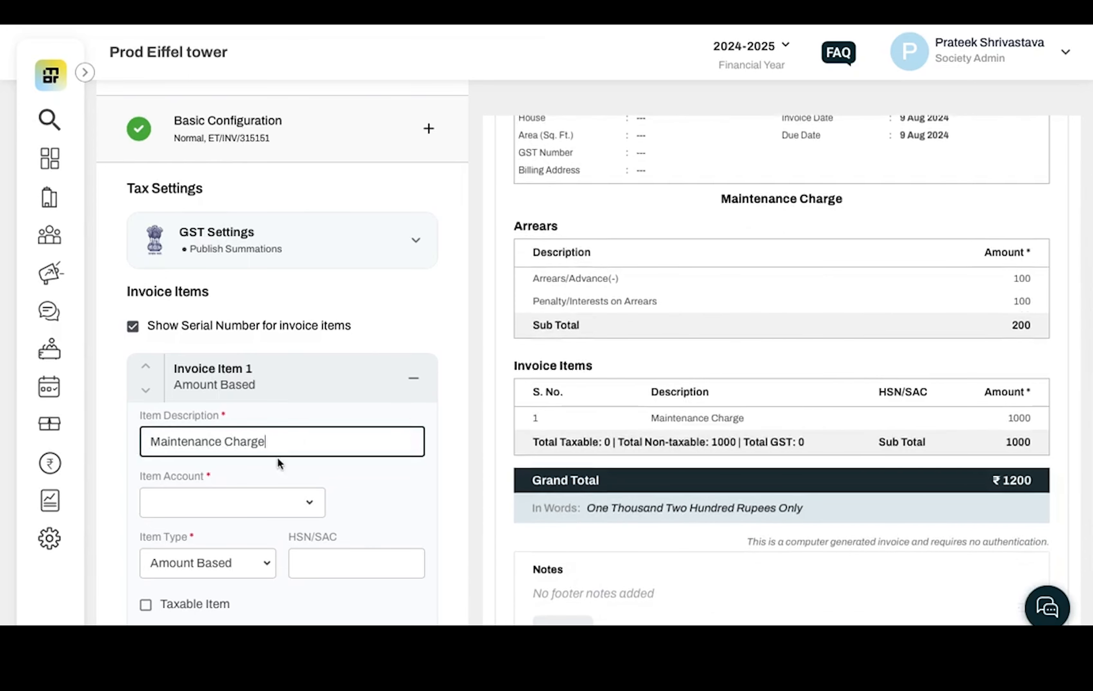
pyautogui.click(262, 499)
pyautogui.write('fixed')
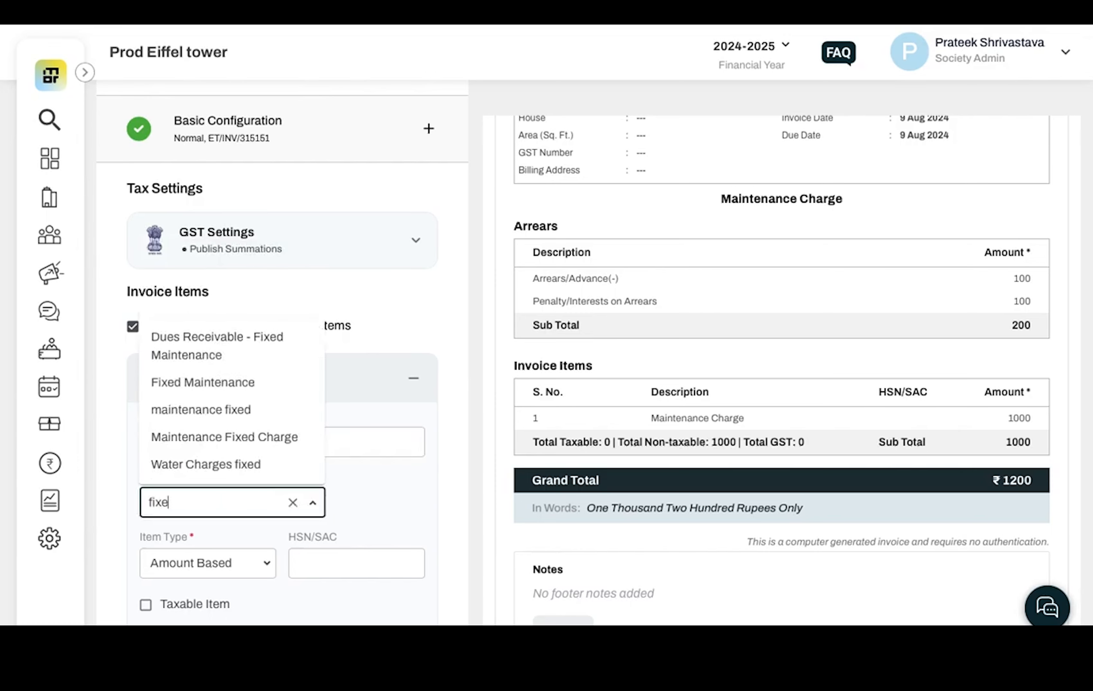
pyautogui.click(217, 396)
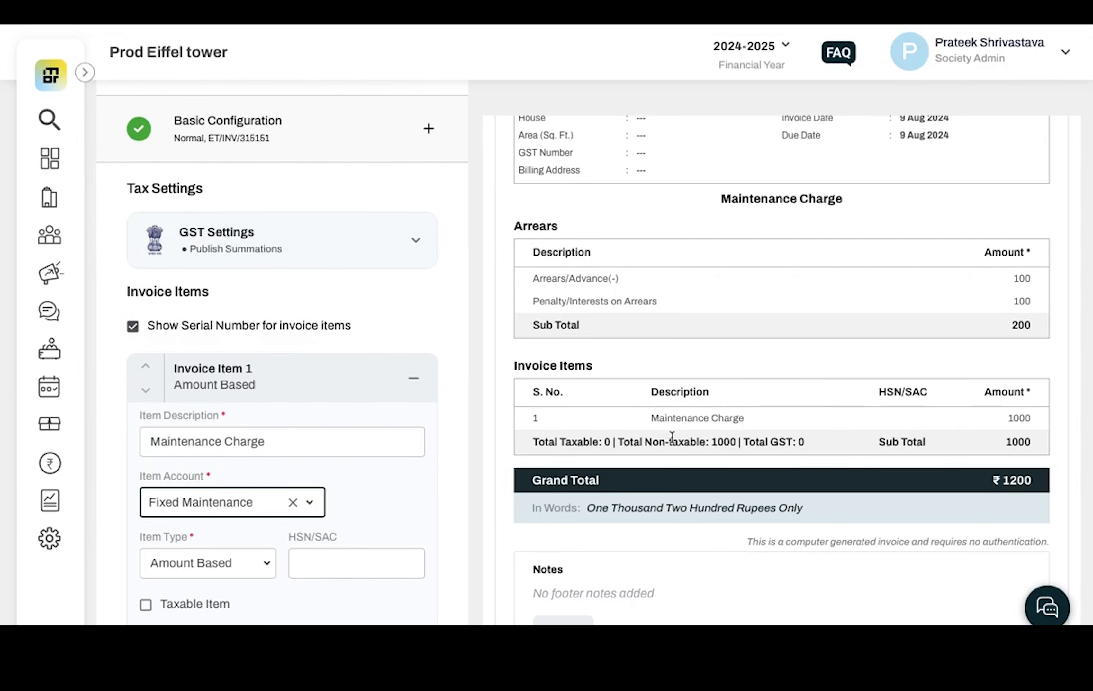
pyautogui.scroll(-1, 242, 582)
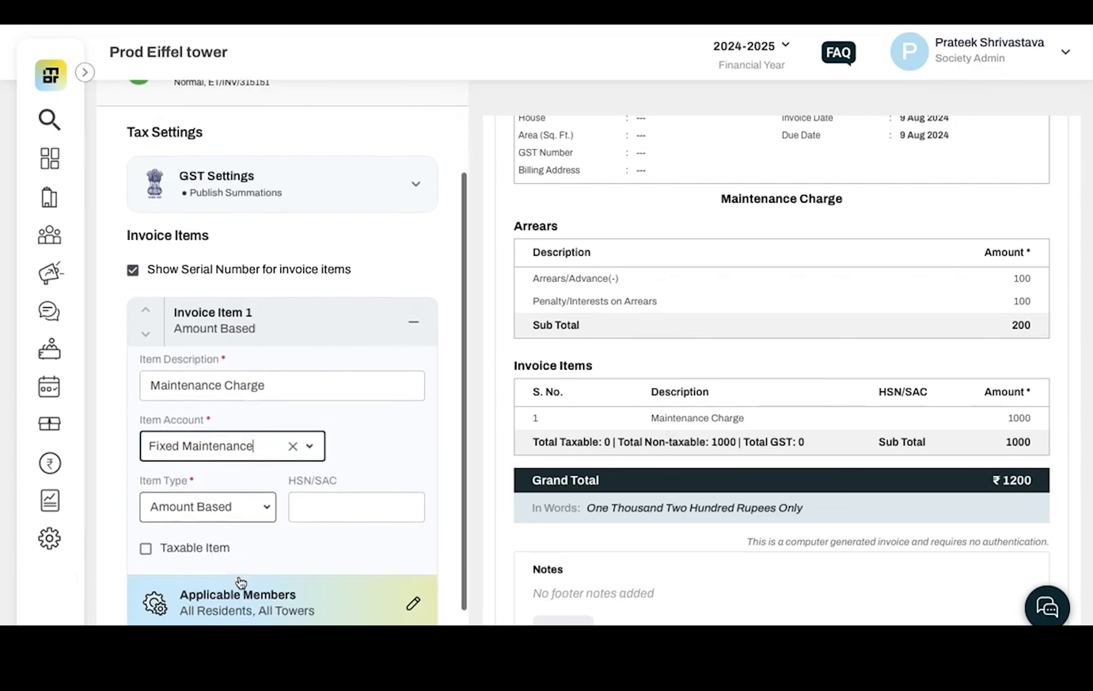
pyautogui.click(246, 512)
pyautogui.click(246, 511)
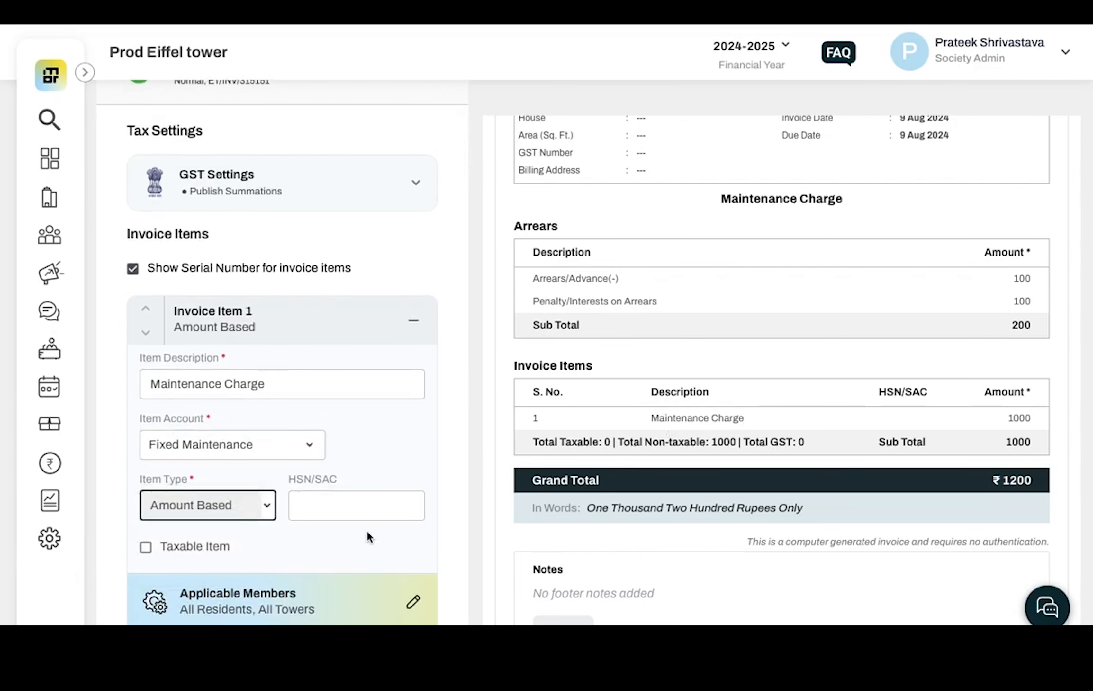
# - Check the occupancy and tower settings for invoice item 1's applicable members, and save the items to continue to the footer details
pyautogui.scroll(-1, 369, 537)
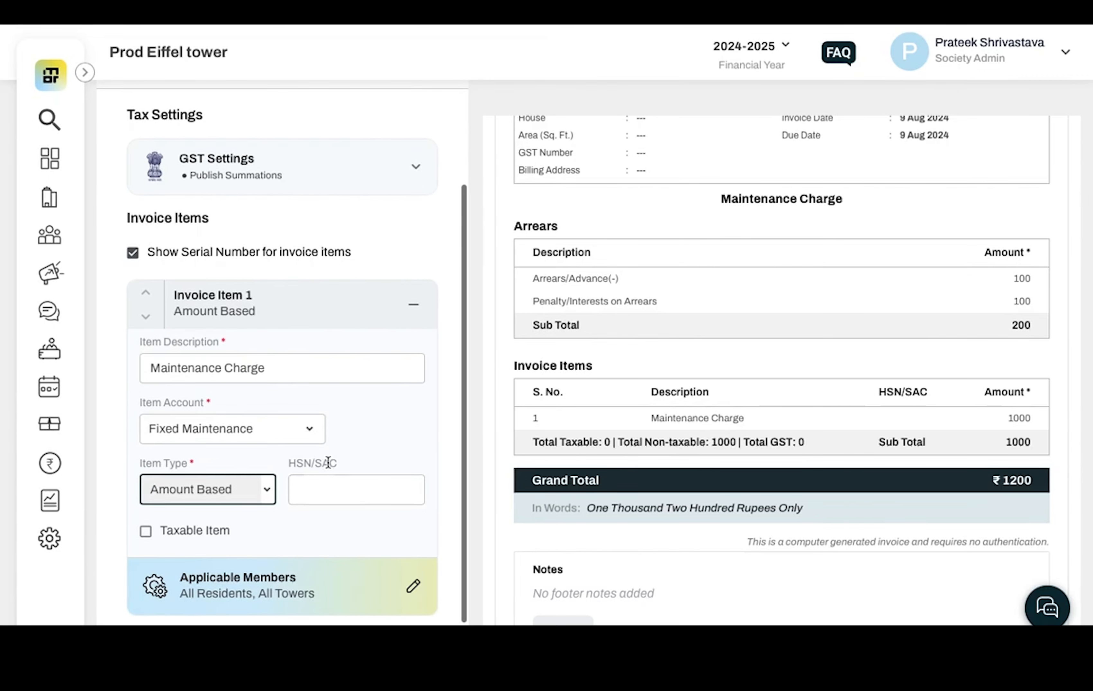
pyautogui.scroll(-1, 308, 522)
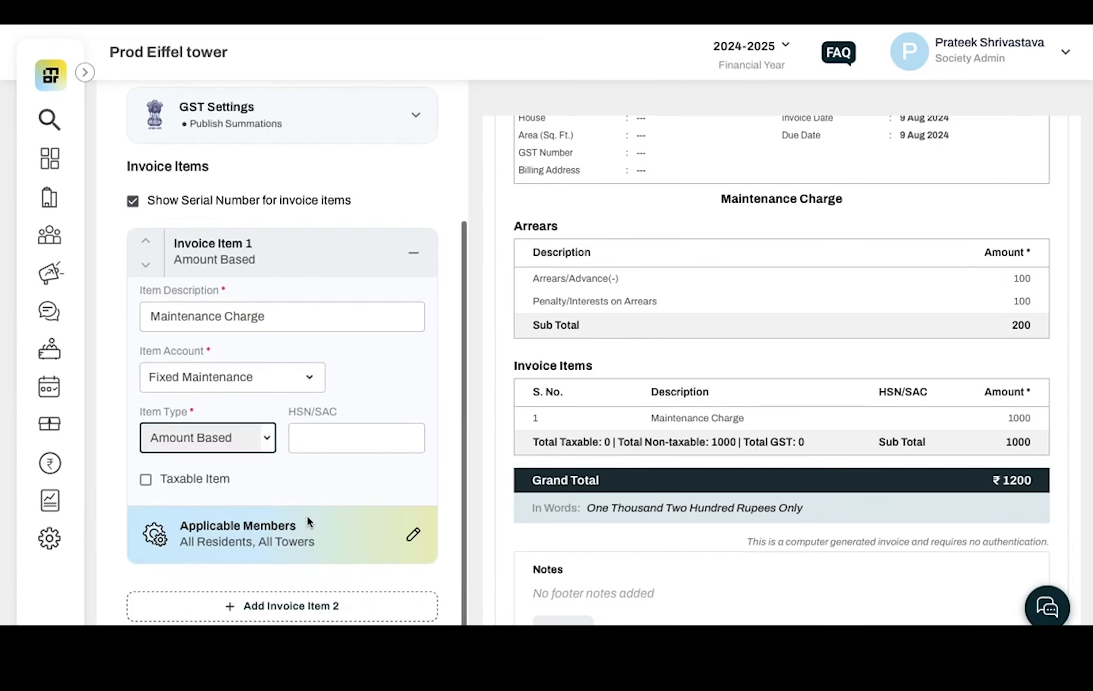
pyautogui.click(325, 540)
pyautogui.scroll(-2, 327, 542)
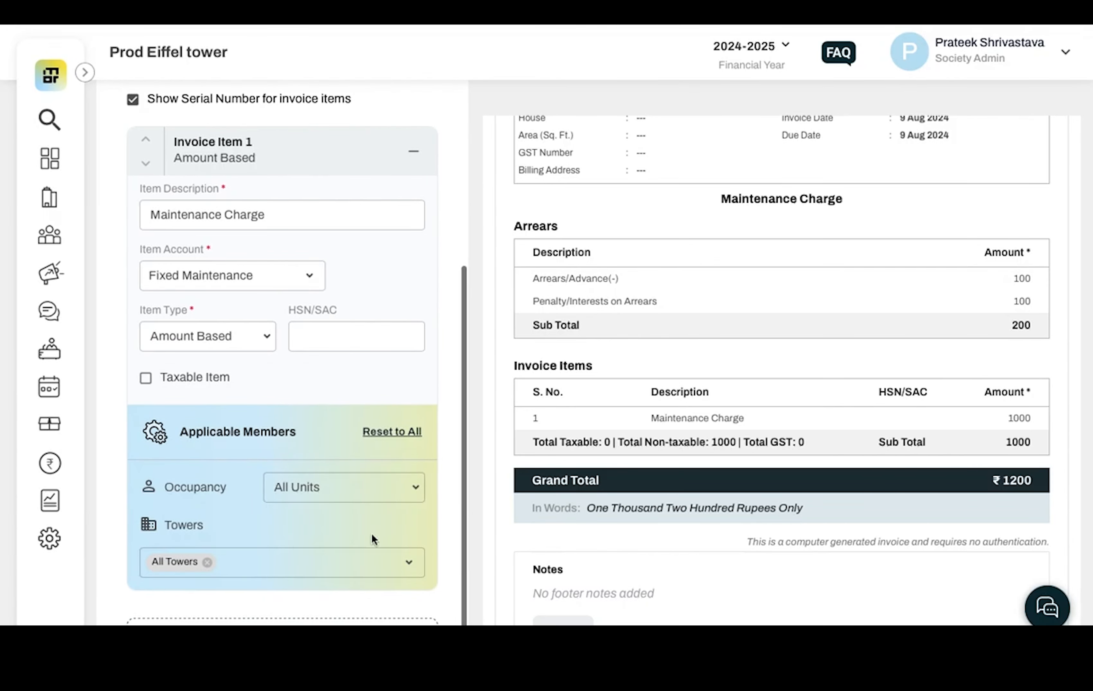
pyautogui.click(299, 446)
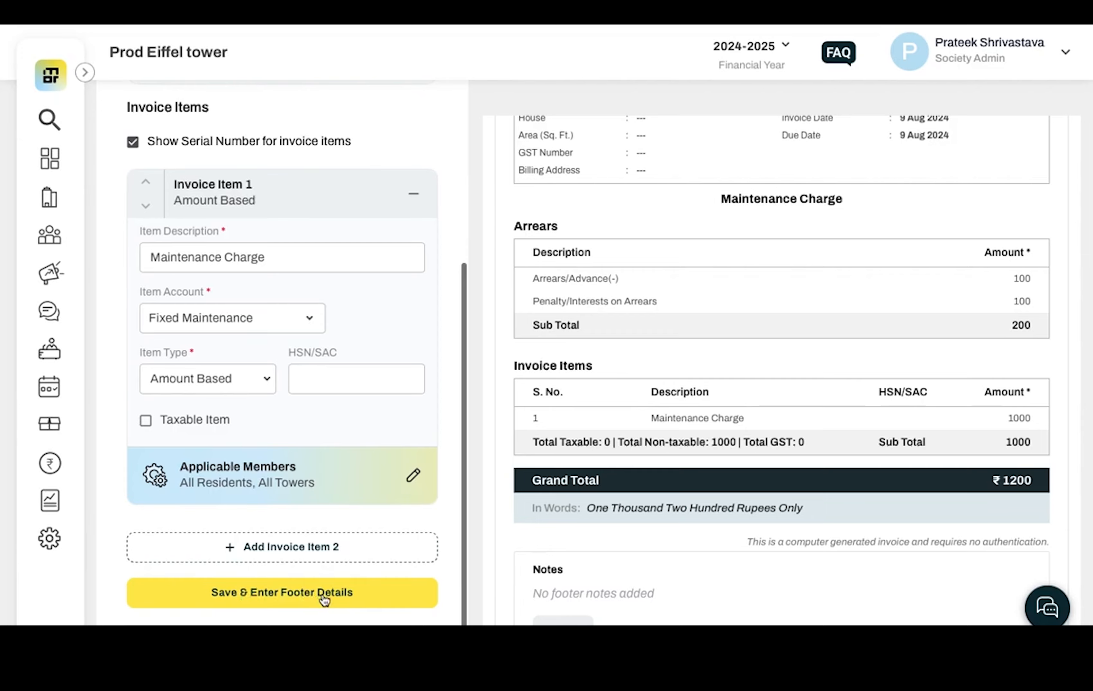
pyautogui.click(266, 595)
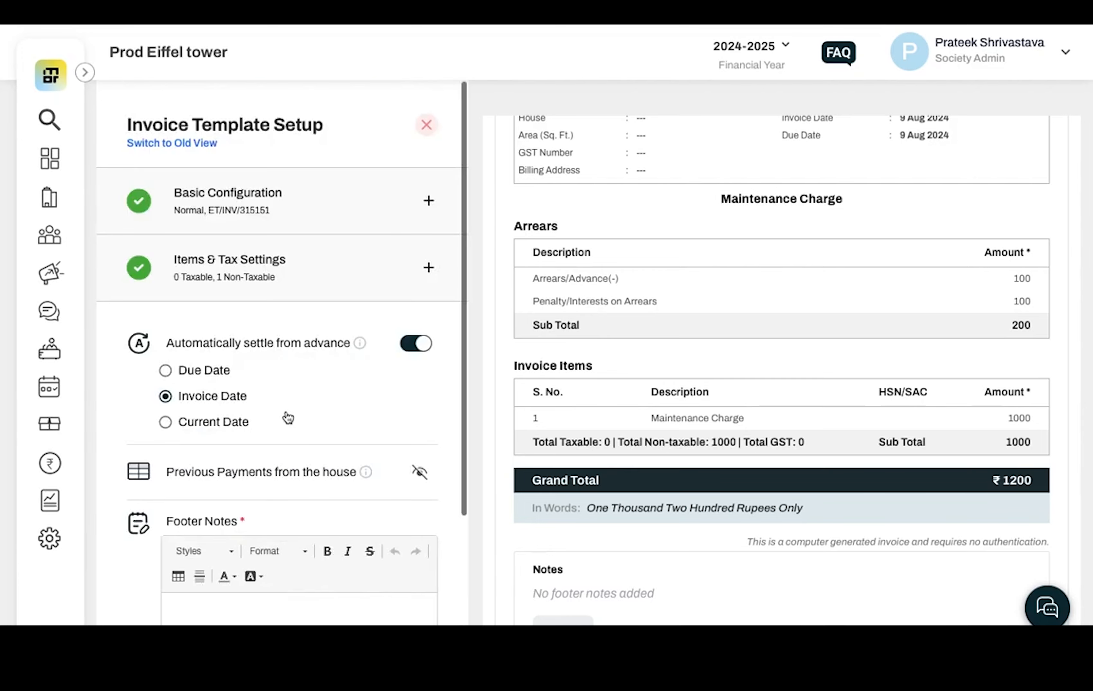
pyautogui.scroll(-2, 288, 418)
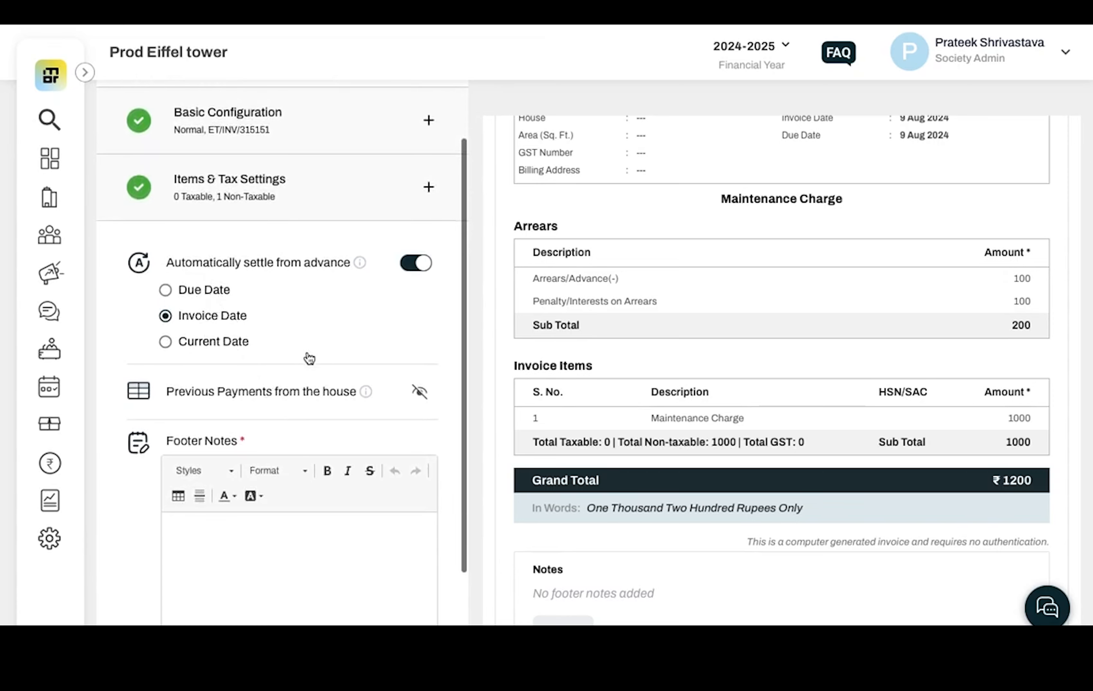
# - Enter the footer note "Please pay before due date" and save the additional settings to view the summary
pyautogui.click(300, 552)
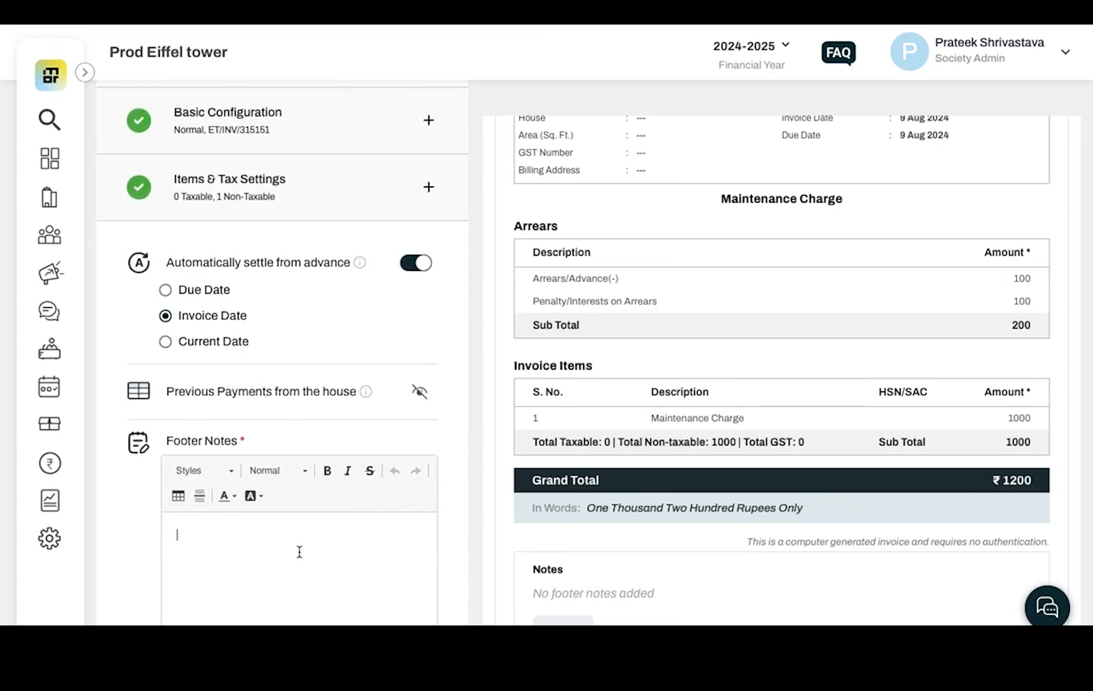
pyautogui.scroll(-3, 617, 481)
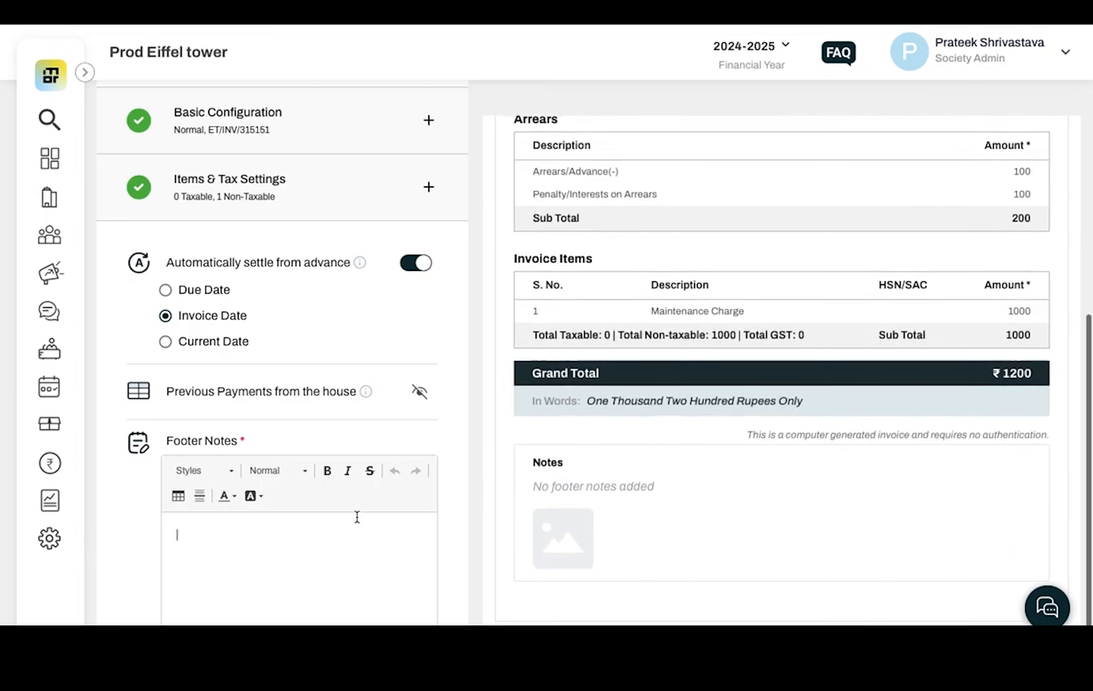
pyautogui.write('Pleas')
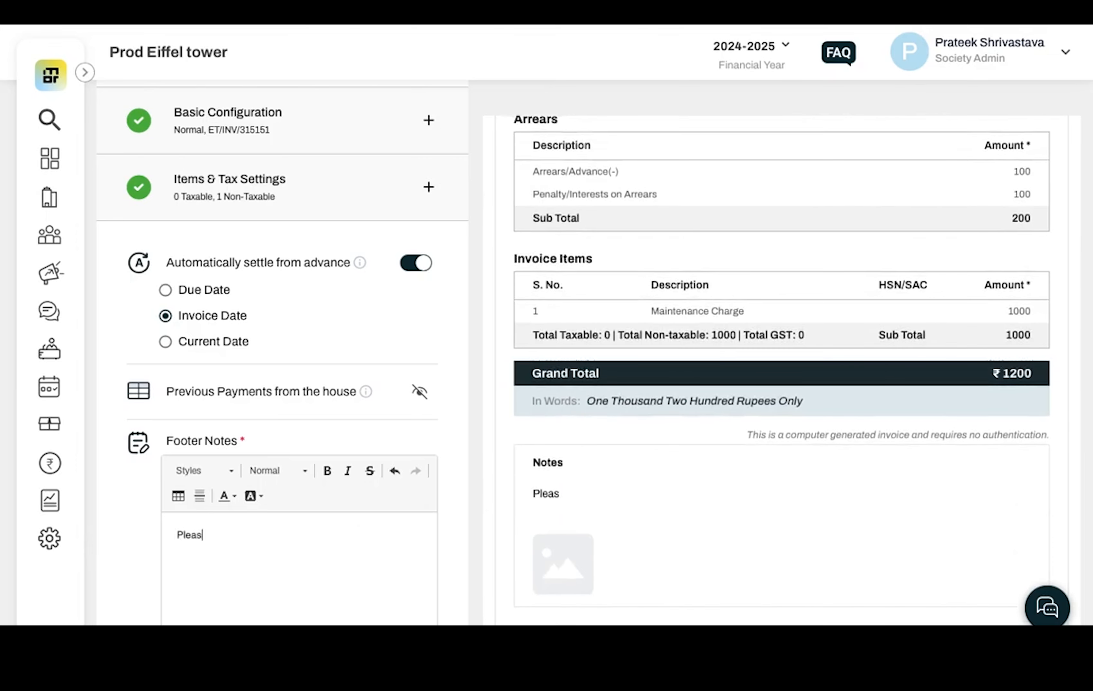
pyautogui.write('e pay befor')
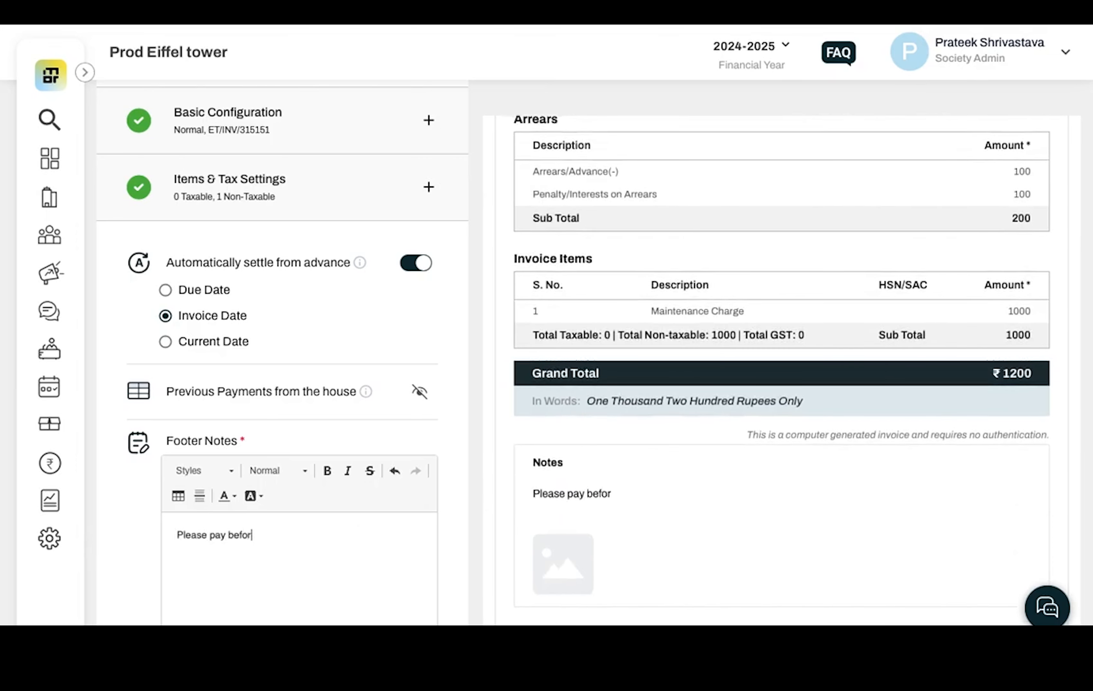
pyautogui.write('e due date')
pyautogui.scroll(-4, 378, 542)
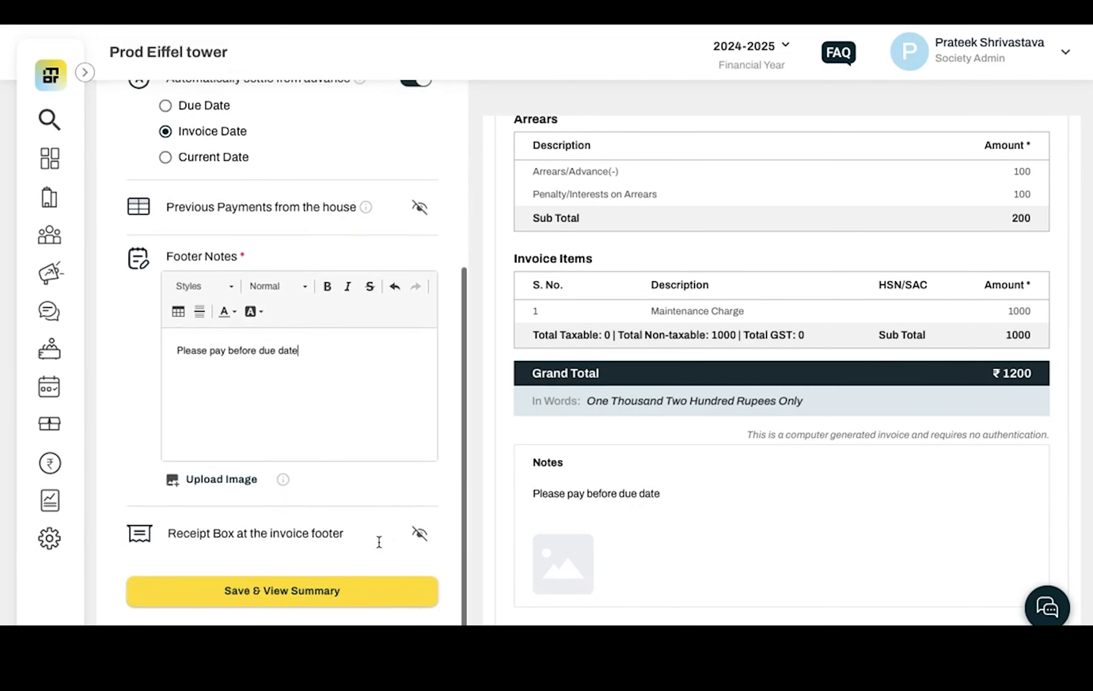
pyautogui.click(319, 592)
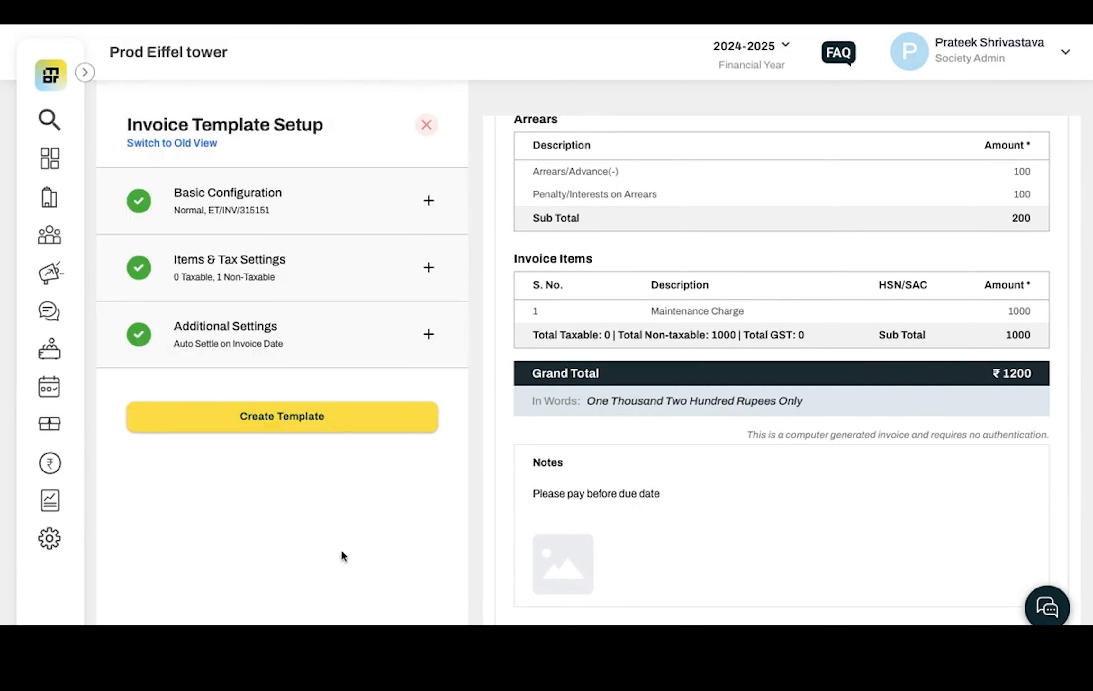
# - Review the full preview of the August maintenance invoice from header to footer notes, and create the template
pyautogui.scroll(5, 751, 359)
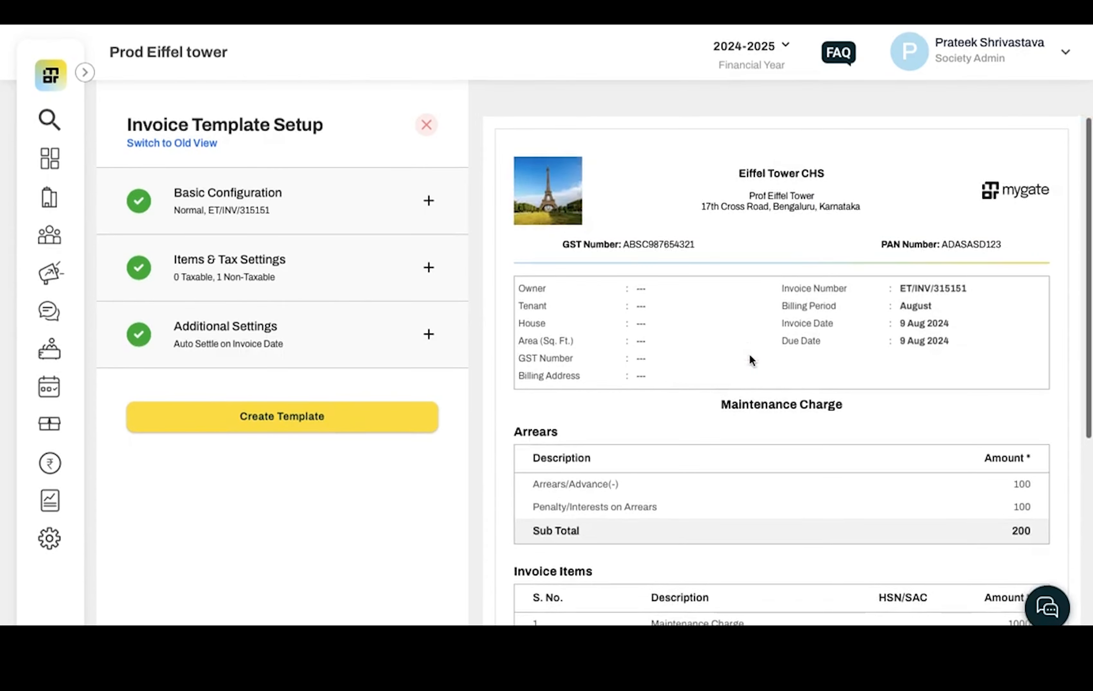
pyautogui.scroll(-2, 751, 359)
pyautogui.scroll(-4, 750, 359)
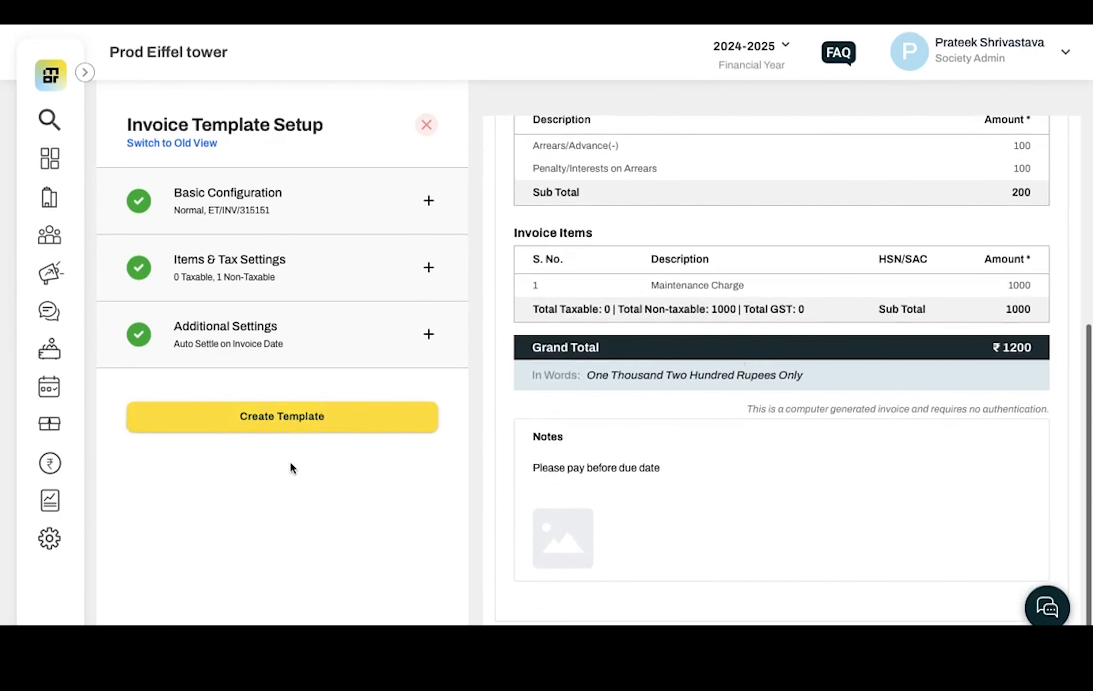
pyautogui.click(295, 416)
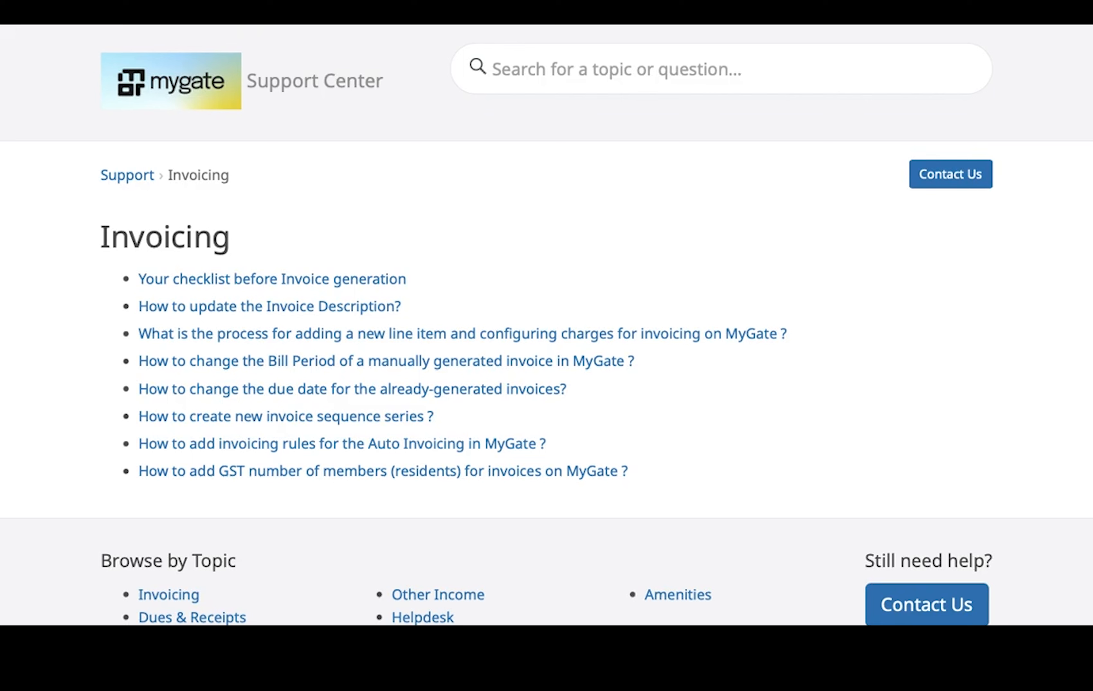
# - Update the Maintenance Charges for December template and proceed to its invoice date and amount input
pyautogui.moveTo(547, 25)
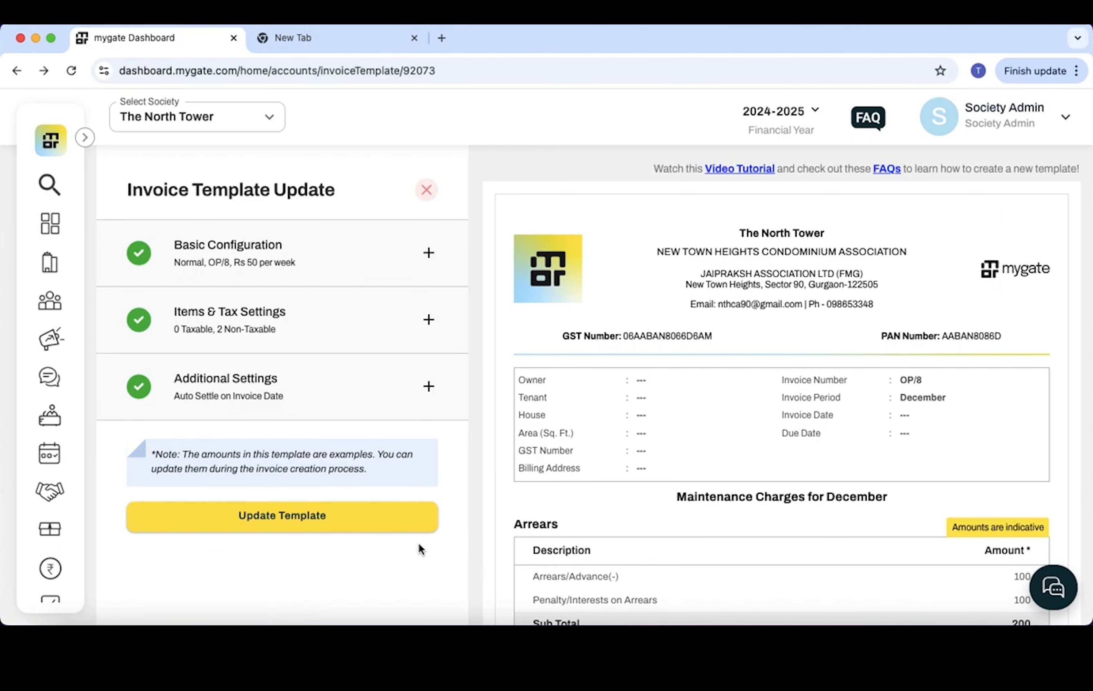
pyautogui.click(385, 517)
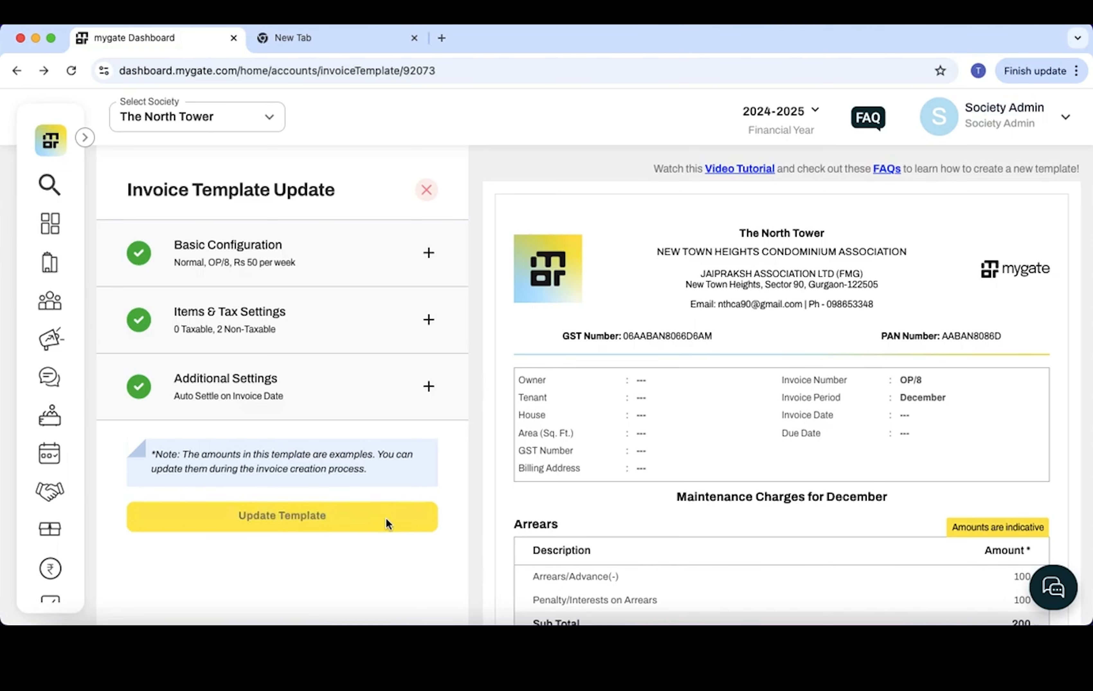
pyautogui.click(605, 440)
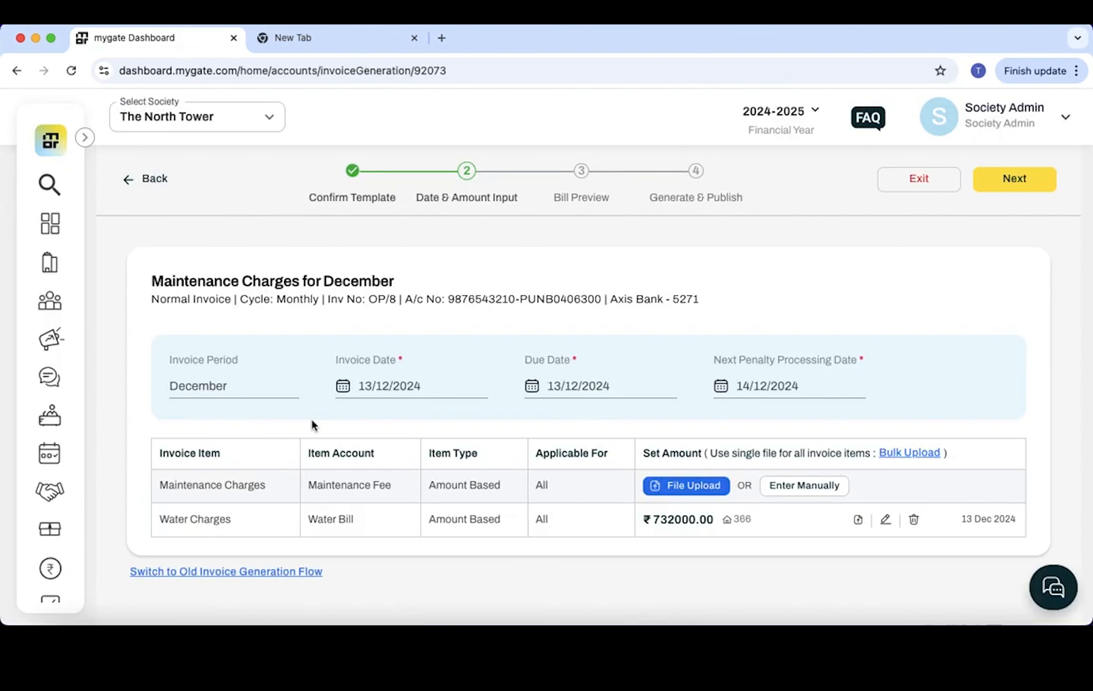
# - Set the December invoice date to 01/12/2024 and the next penalty processing date to 26/12/2024
pyautogui.click(236, 389)
pyautogui.click(403, 378)
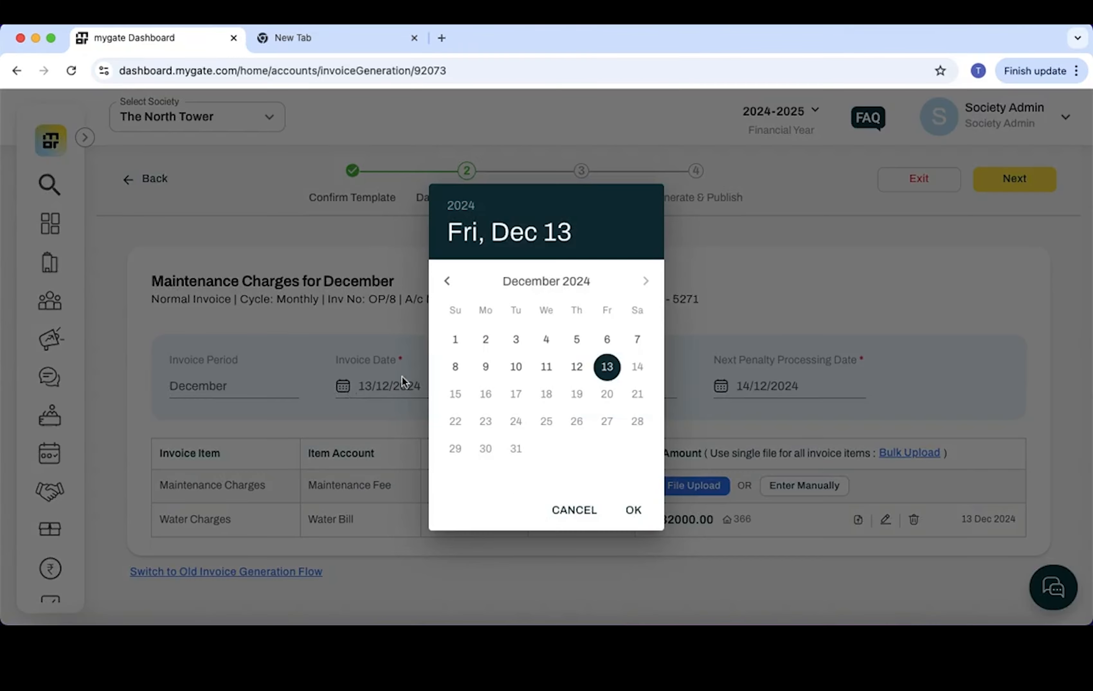
pyautogui.click(455, 341)
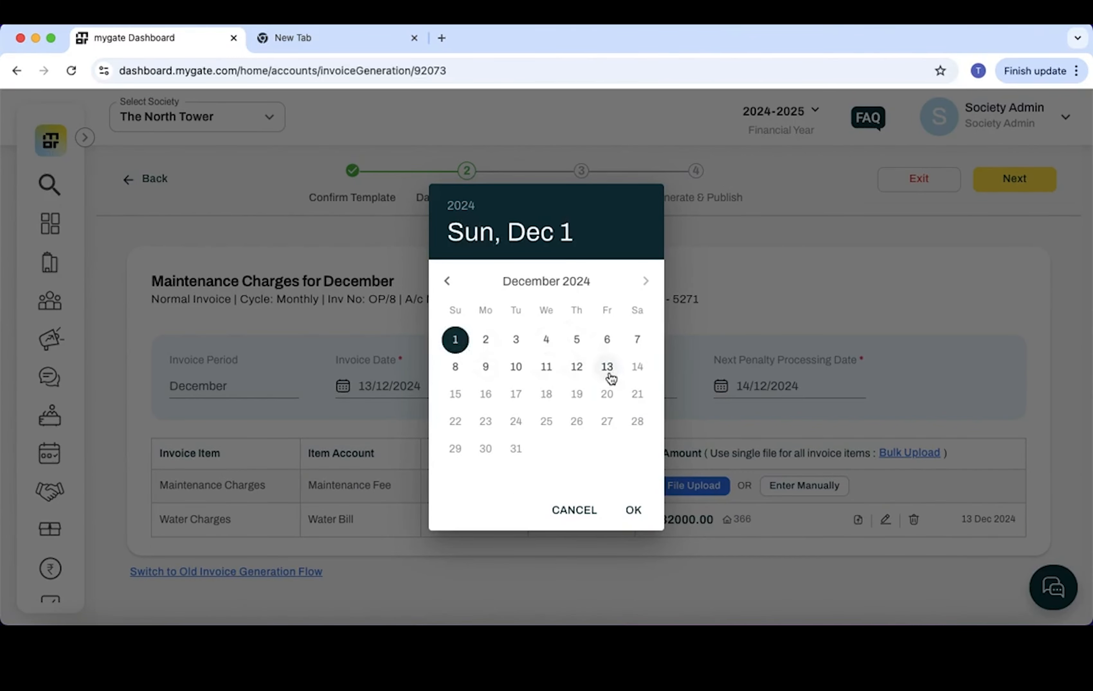
pyautogui.click(634, 510)
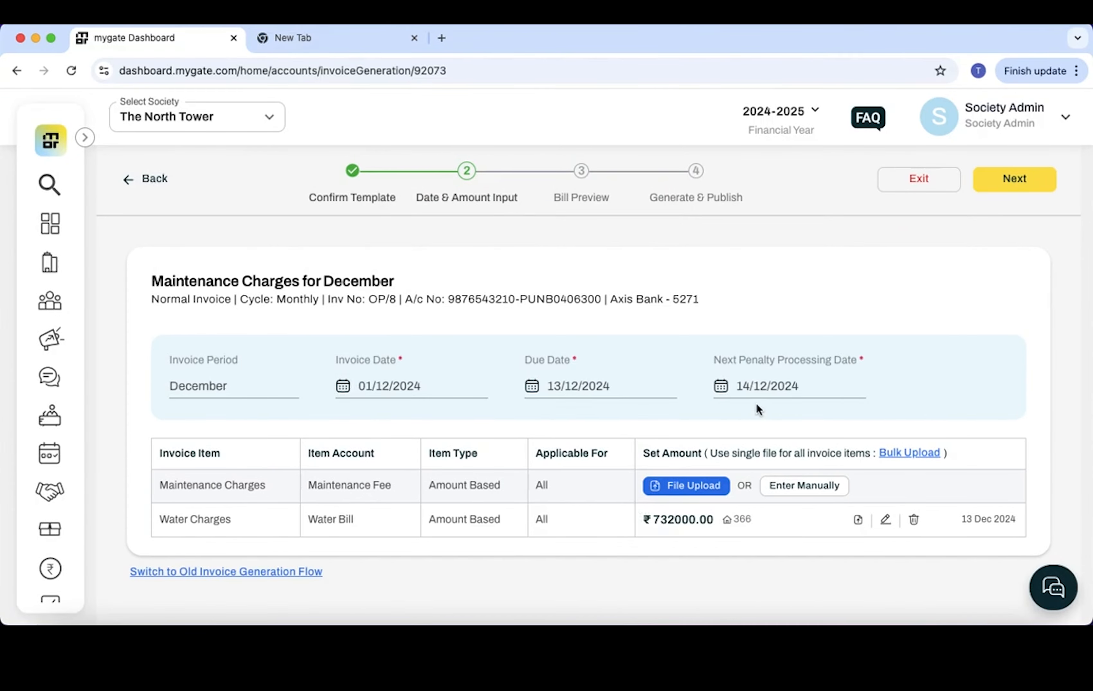
pyautogui.click(725, 390)
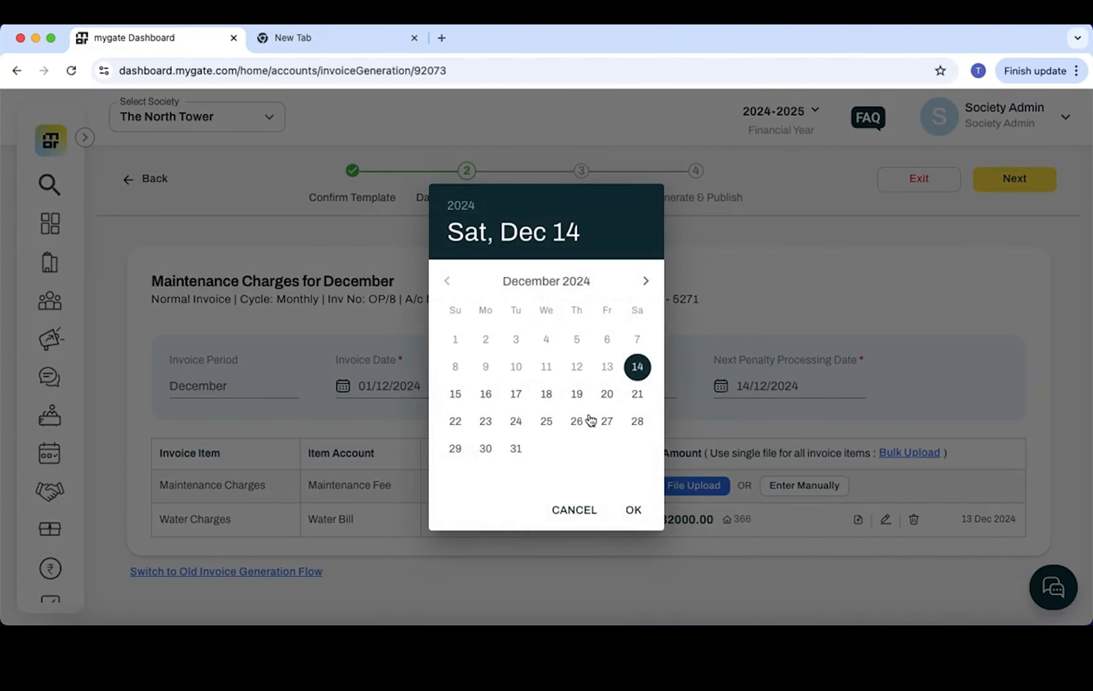
pyautogui.click(577, 421)
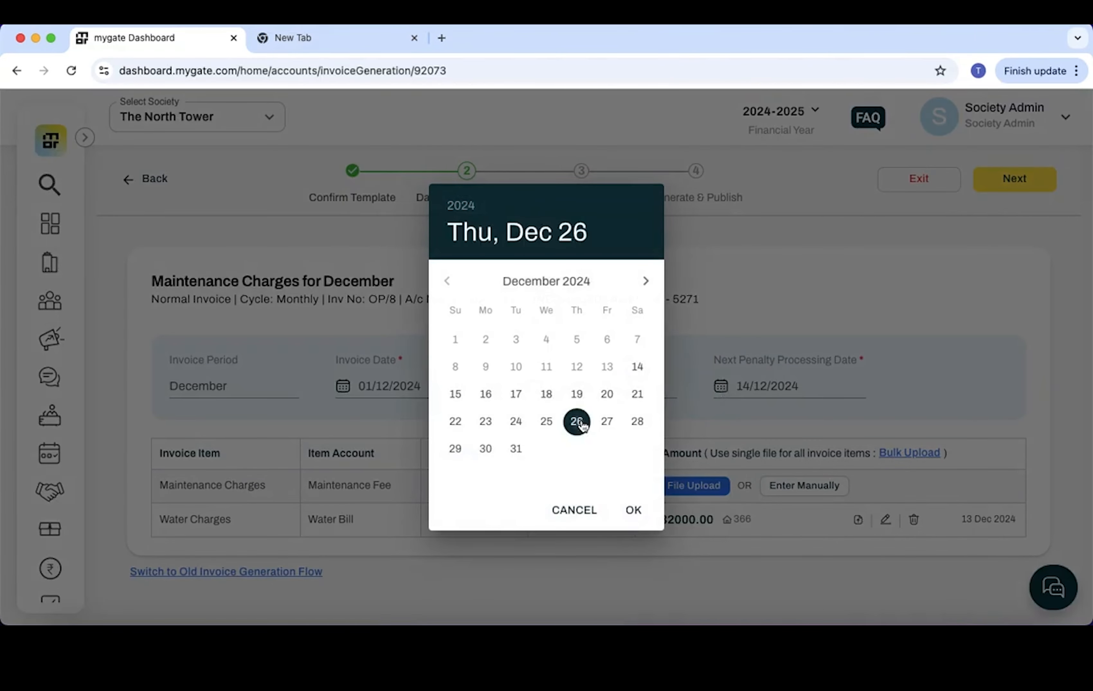
pyautogui.click(635, 511)
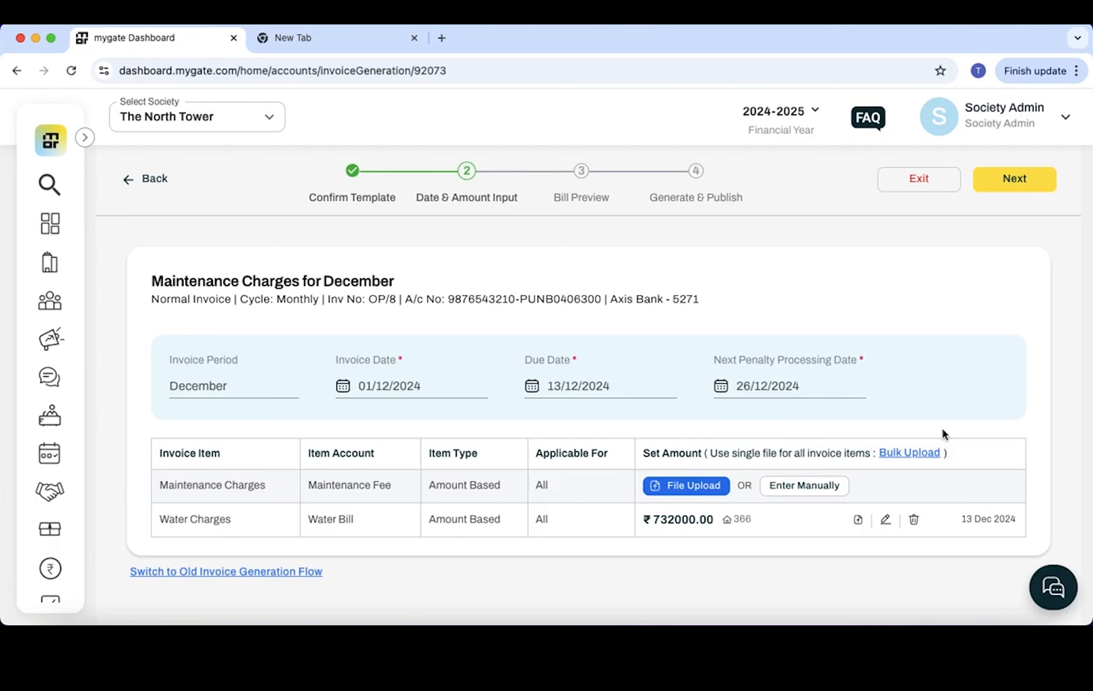
# - Check the bulk CSV upload option and cancel it, and open manual amount entry for the Maintenance Charges item
pyautogui.click(918, 454)
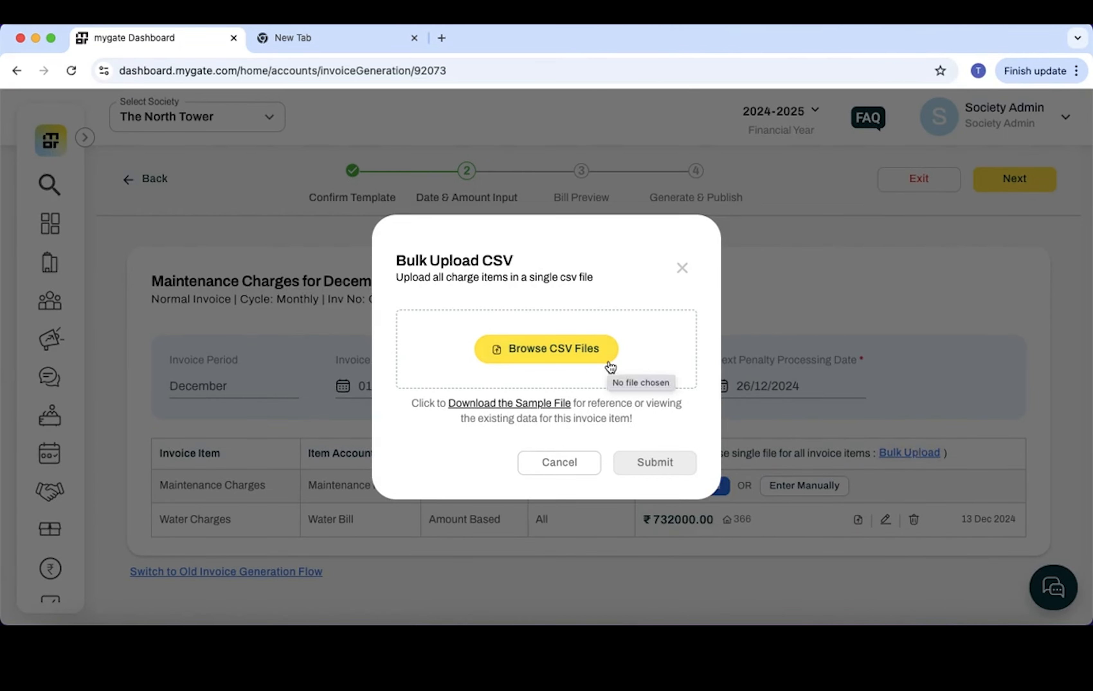
pyautogui.click(577, 472)
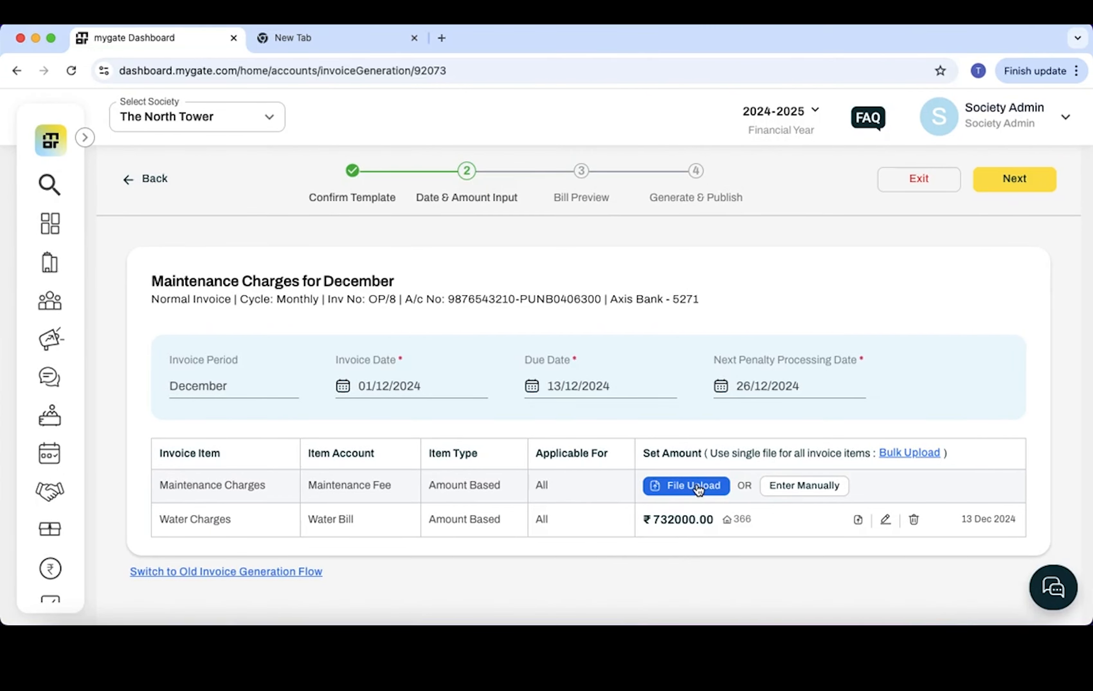
pyautogui.click(787, 490)
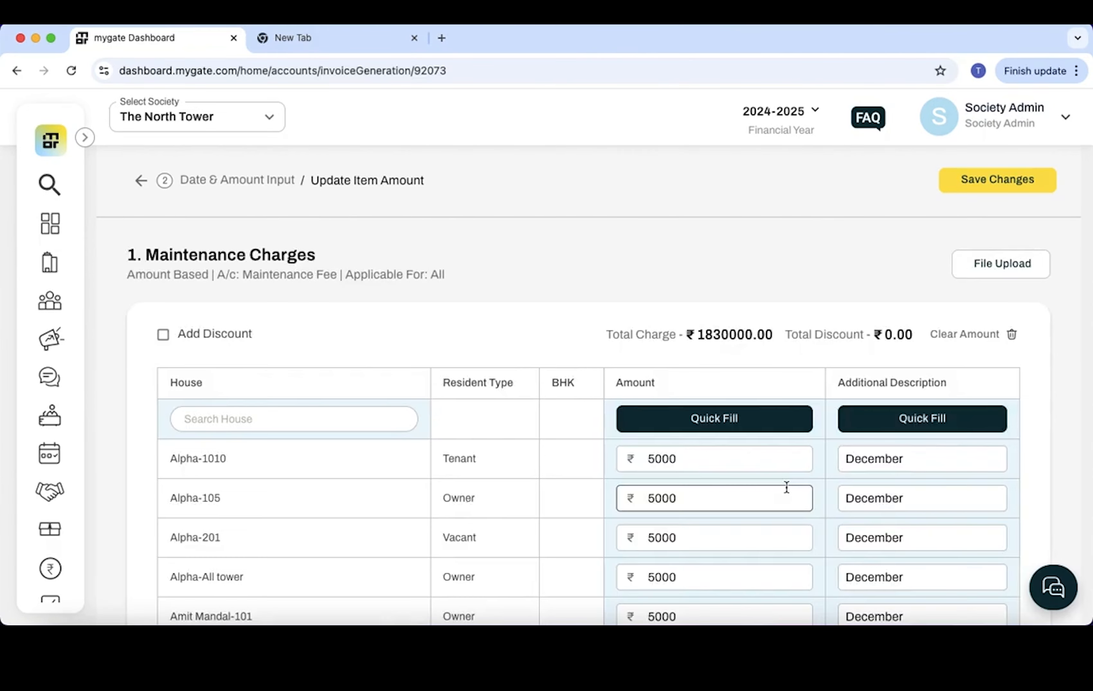
# - Try editing the individual Maintenance Charges amount for house Alpha-1010
pyautogui.click(743, 466)
pyautogui.press('BackSpace')
pyautogui.press('BackSpace')
pyautogui.press('BackSpace')
pyautogui.press('BackSpace')
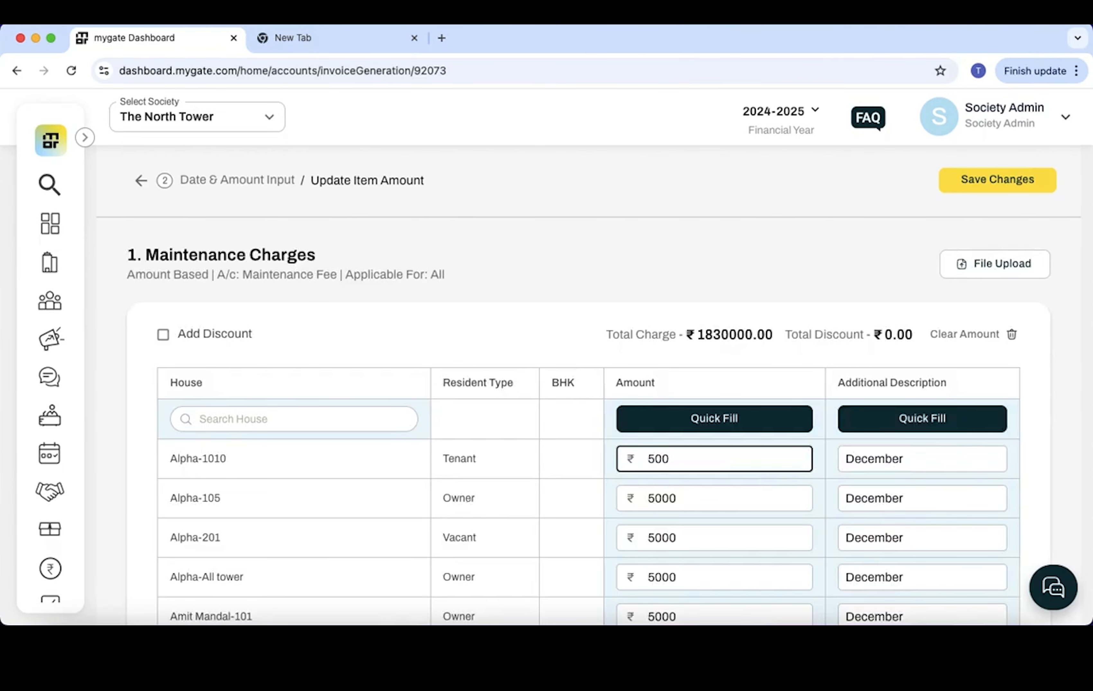
# - Open the quick fill for Maintenance Charges amounts and examine the options based on resident type and house type
pyautogui.click(727, 420)
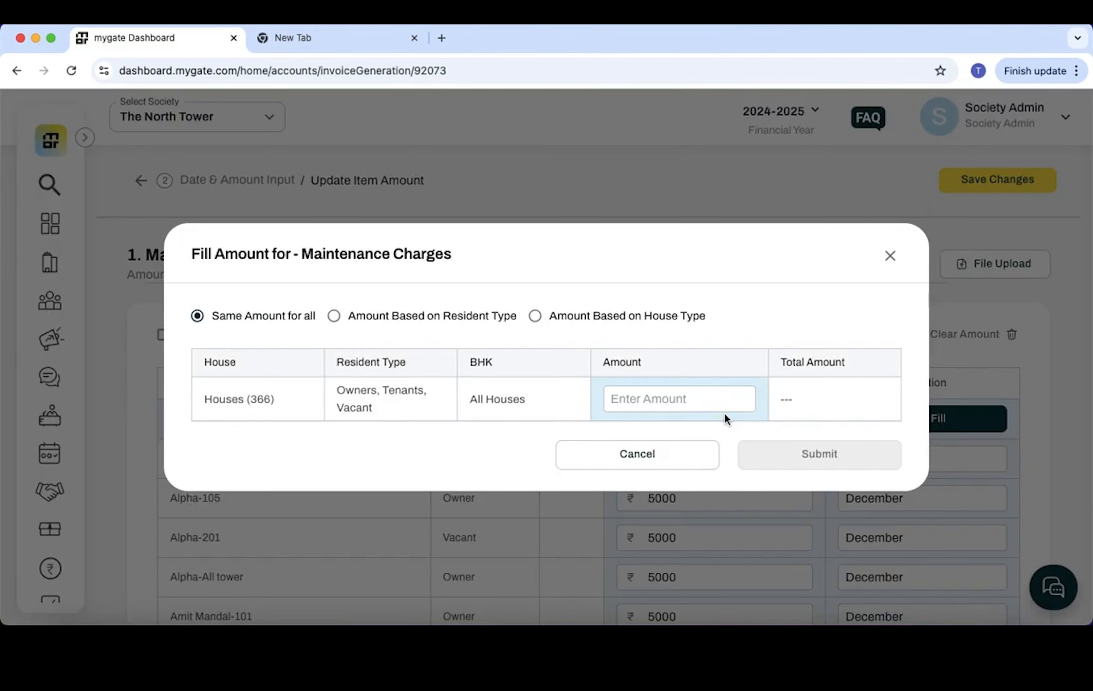
pyautogui.click(680, 399)
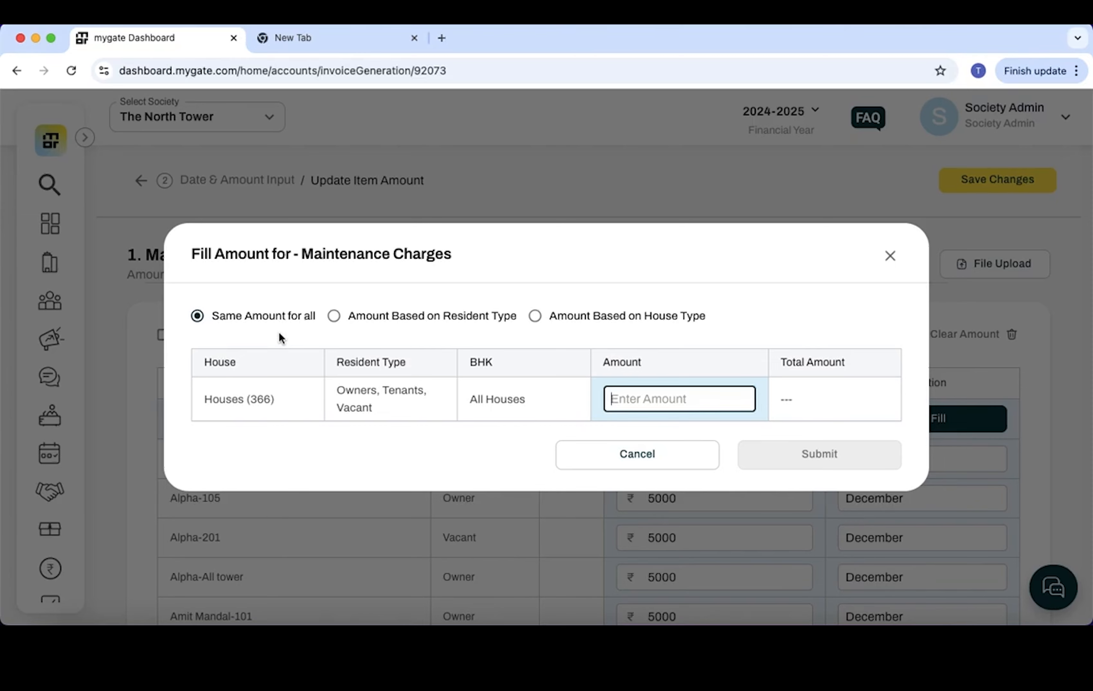
pyautogui.click(335, 323)
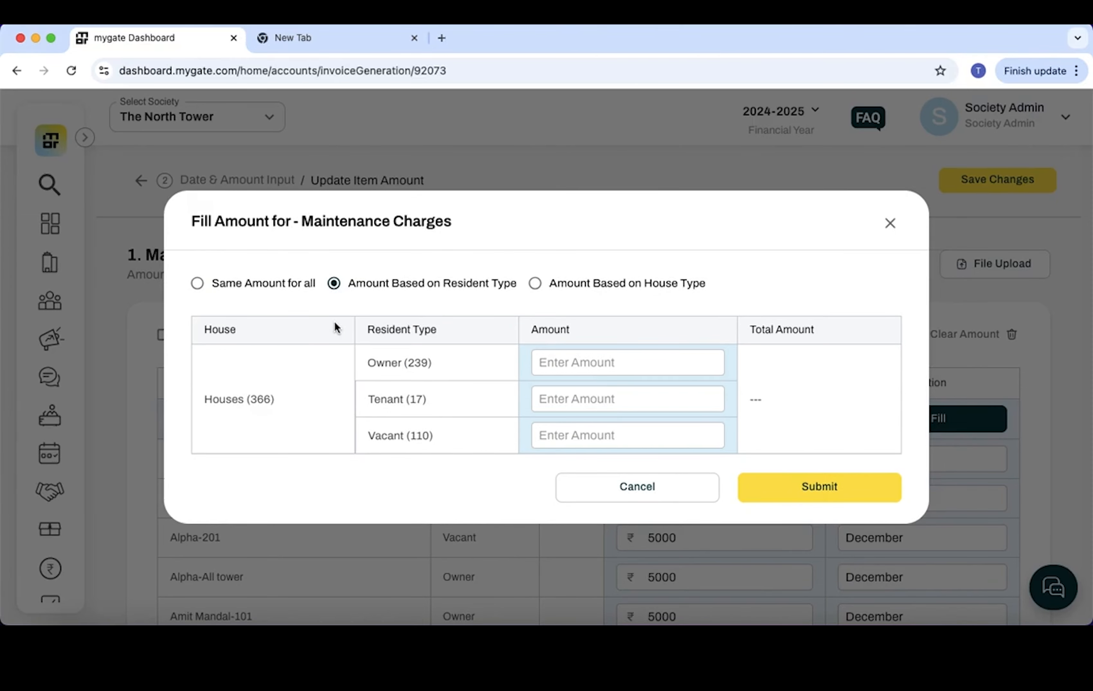
pyautogui.click(552, 370)
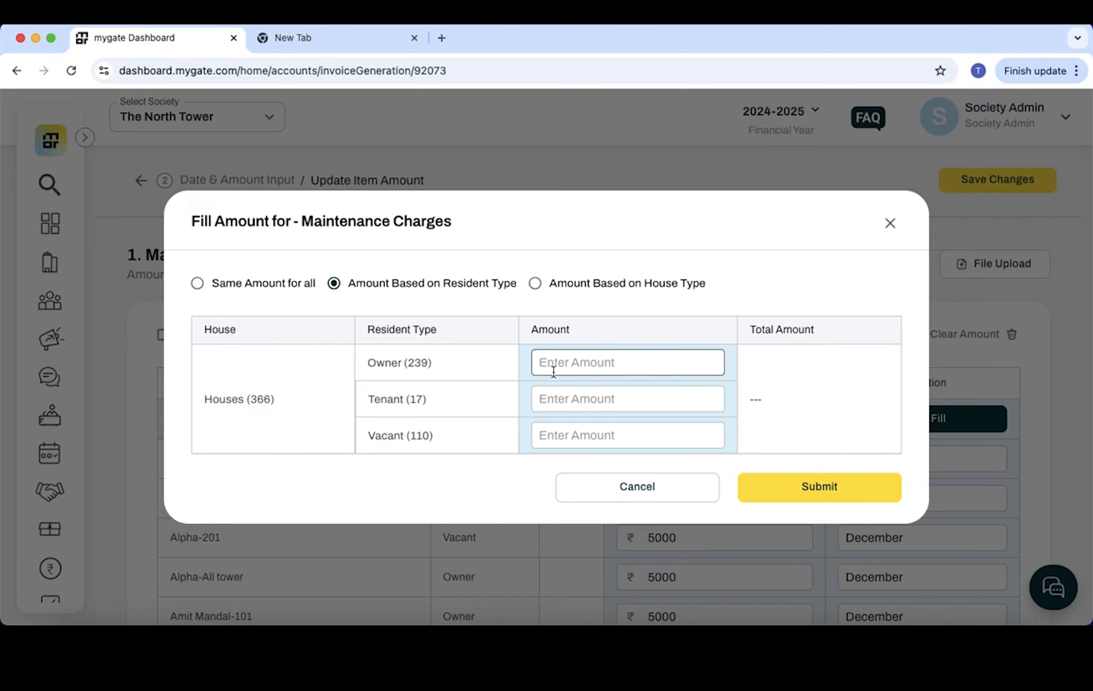
pyautogui.click(561, 411)
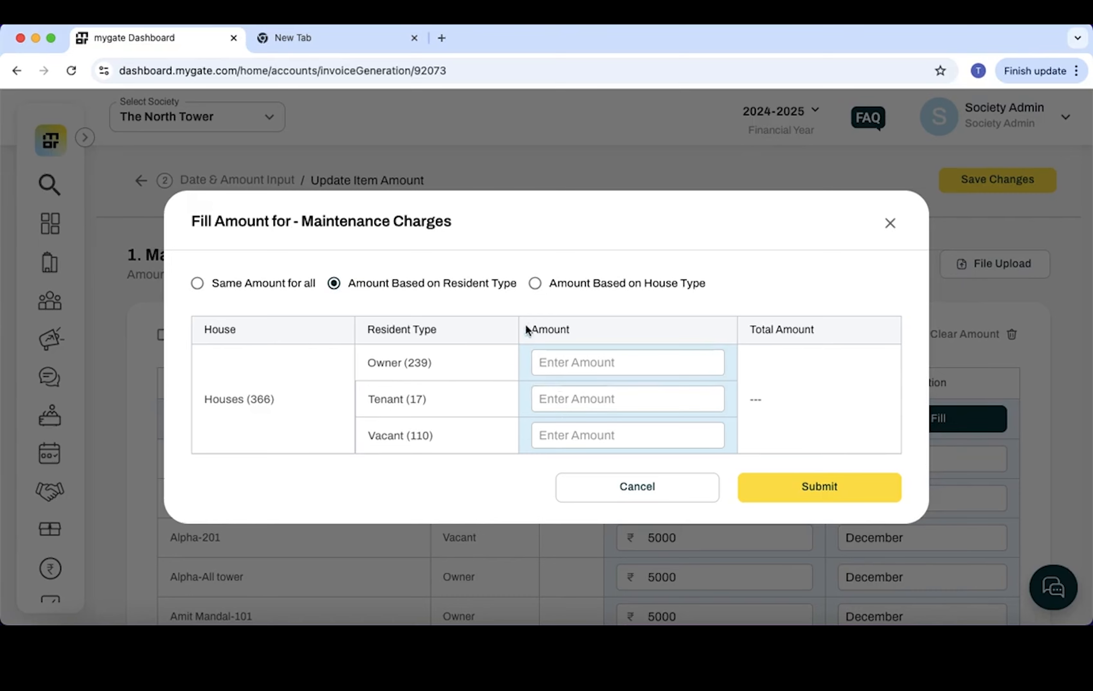
pyautogui.click(534, 284)
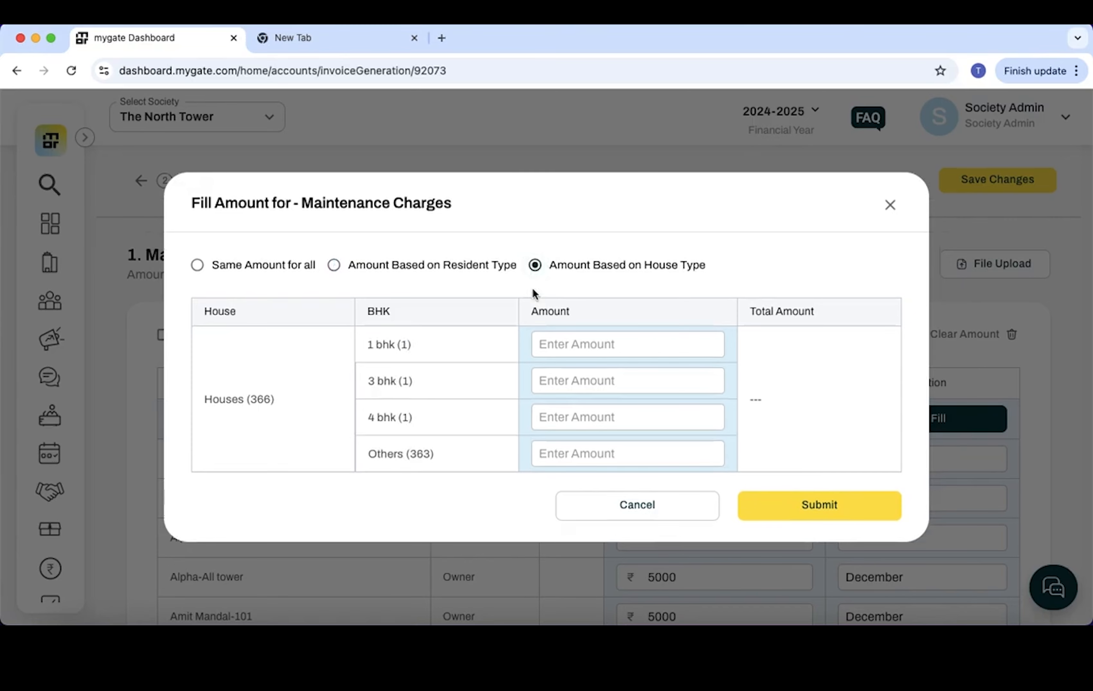
# - Fill the same Maintenance Charges amount of 5000 for all houses and submit it
pyautogui.click(198, 265)
pyautogui.click(629, 403)
pyautogui.write('5000')
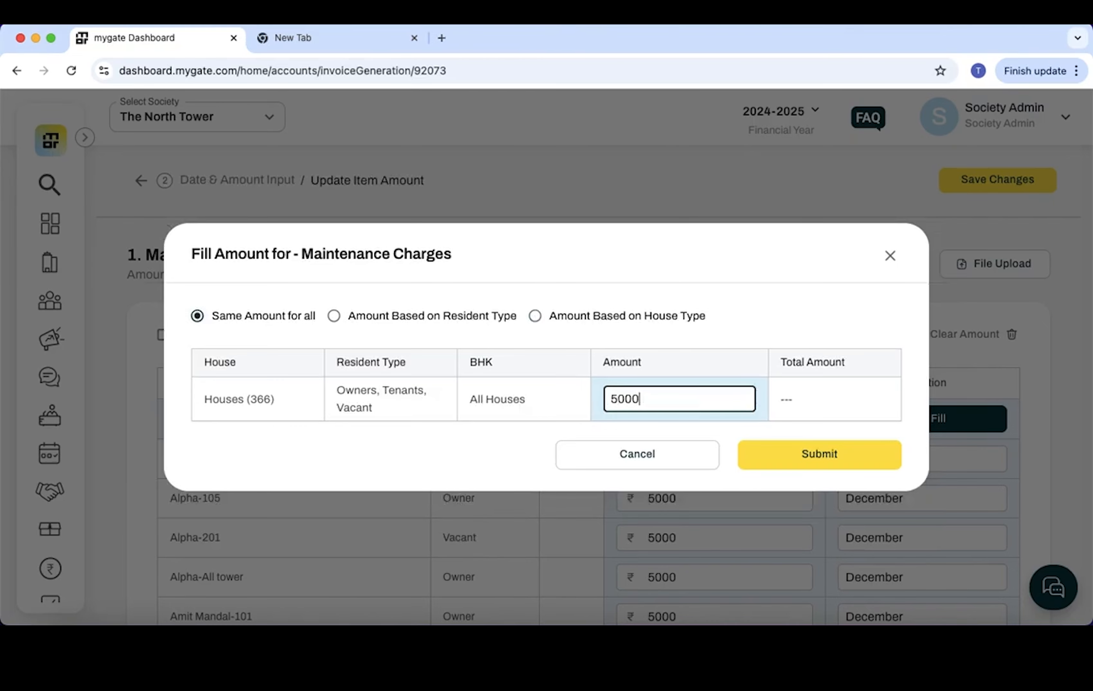
pyautogui.click(870, 465)
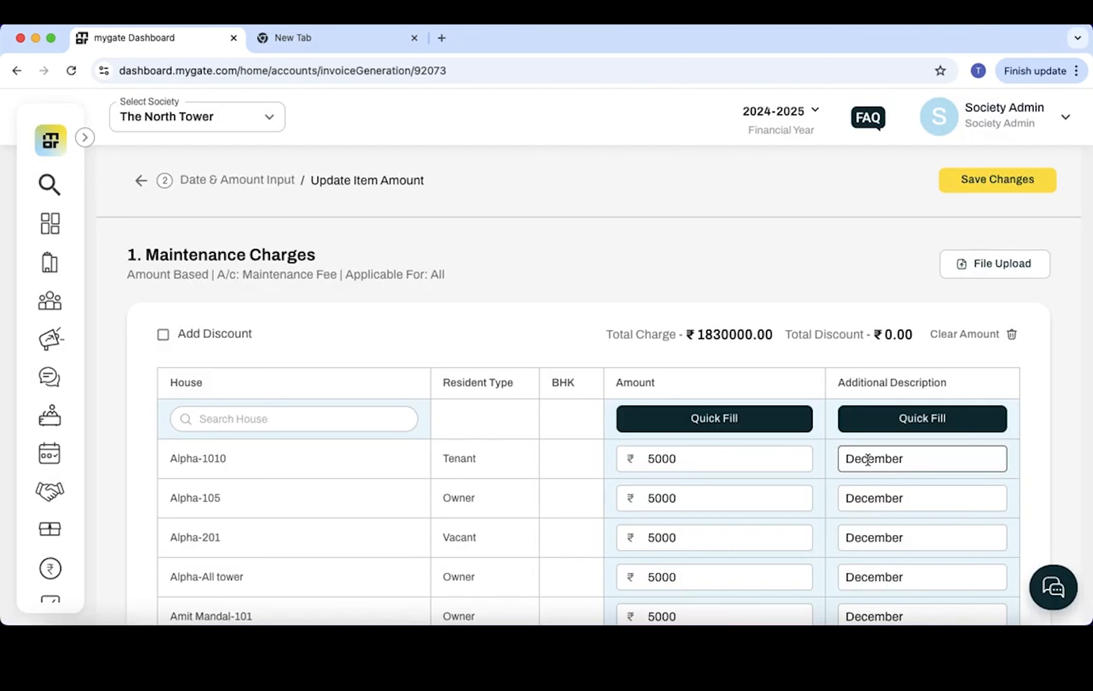
# - Check the quick fill for additional descriptions and cancel it, and save the Maintenance Charges amounts
pyautogui.click(931, 461)
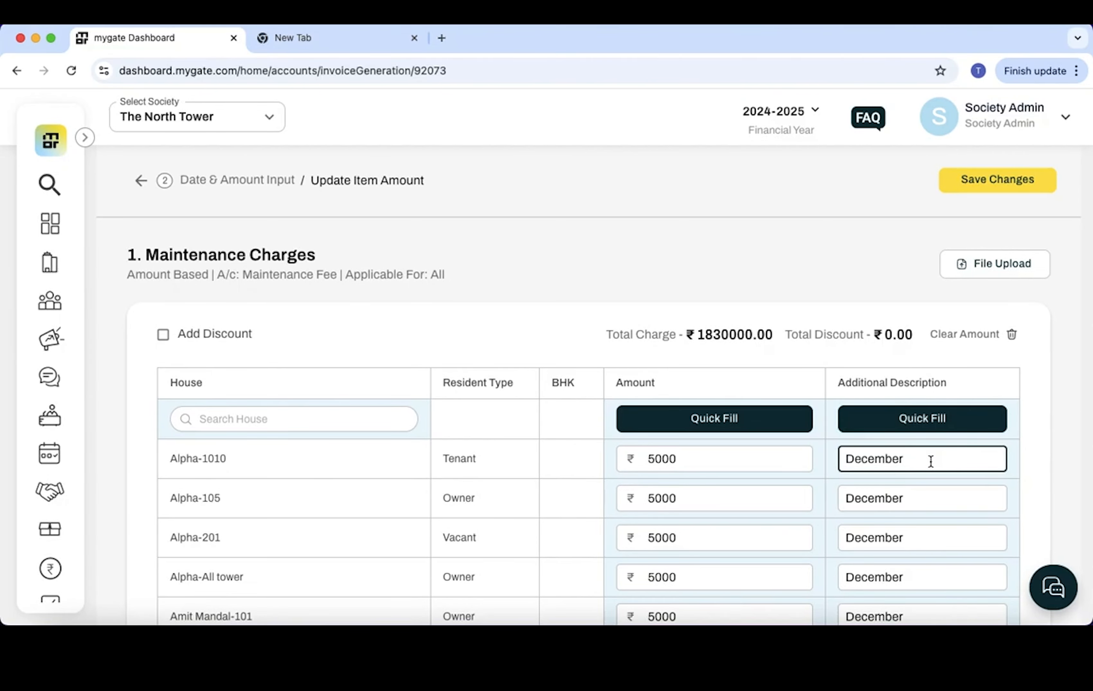
pyautogui.click(934, 425)
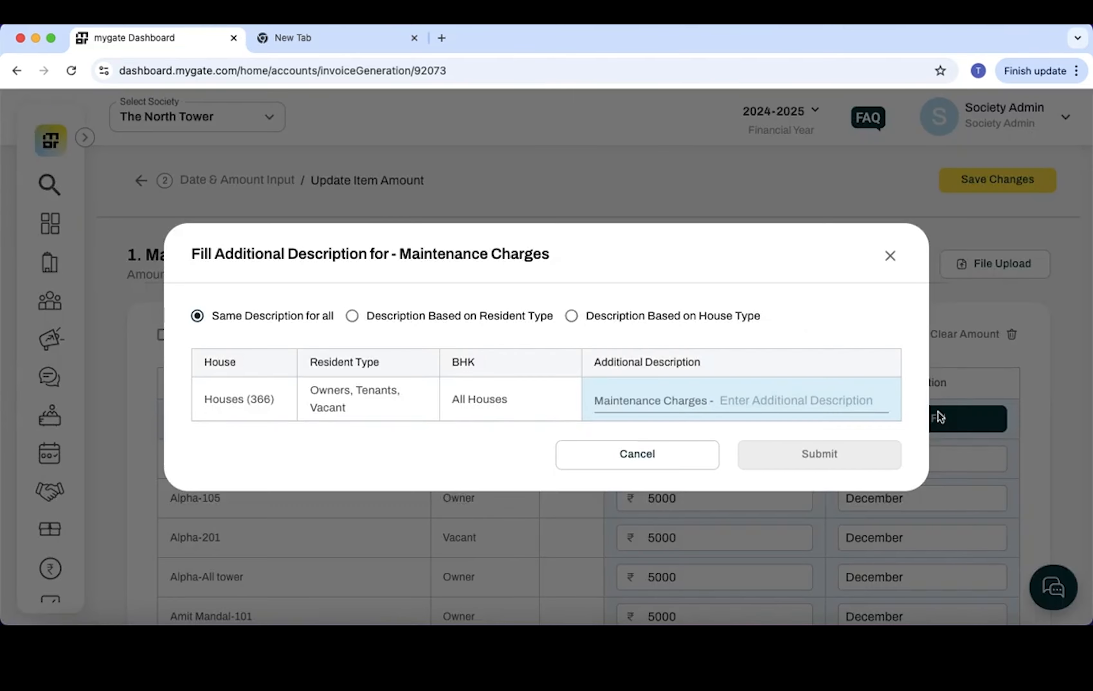
pyautogui.click(818, 400)
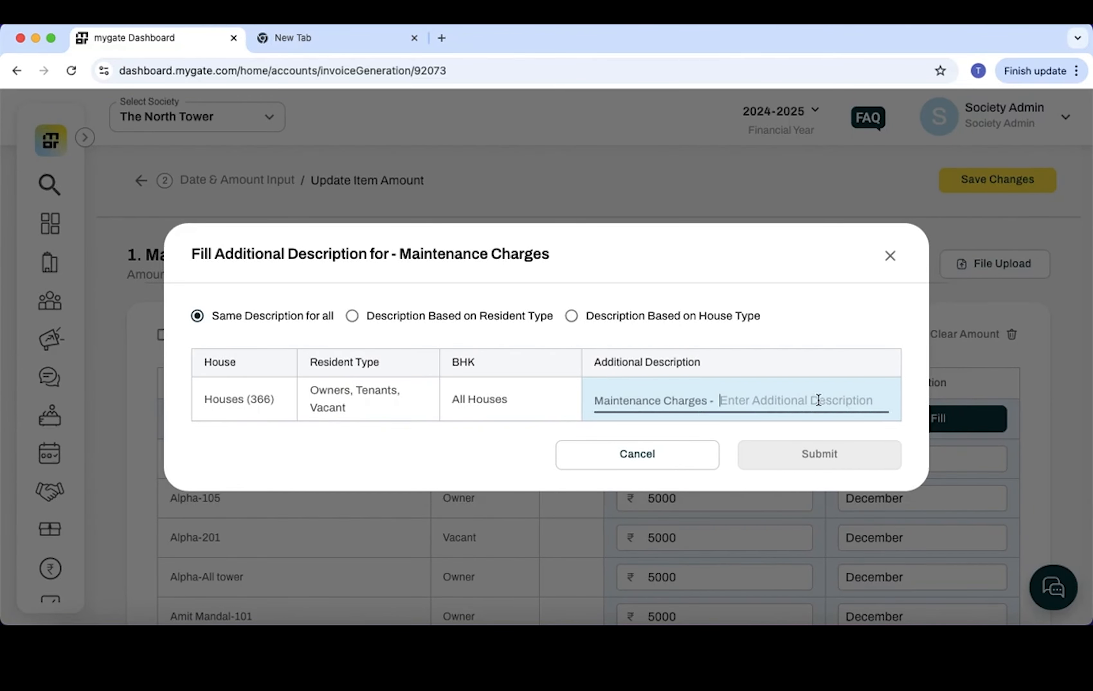
pyautogui.click(674, 464)
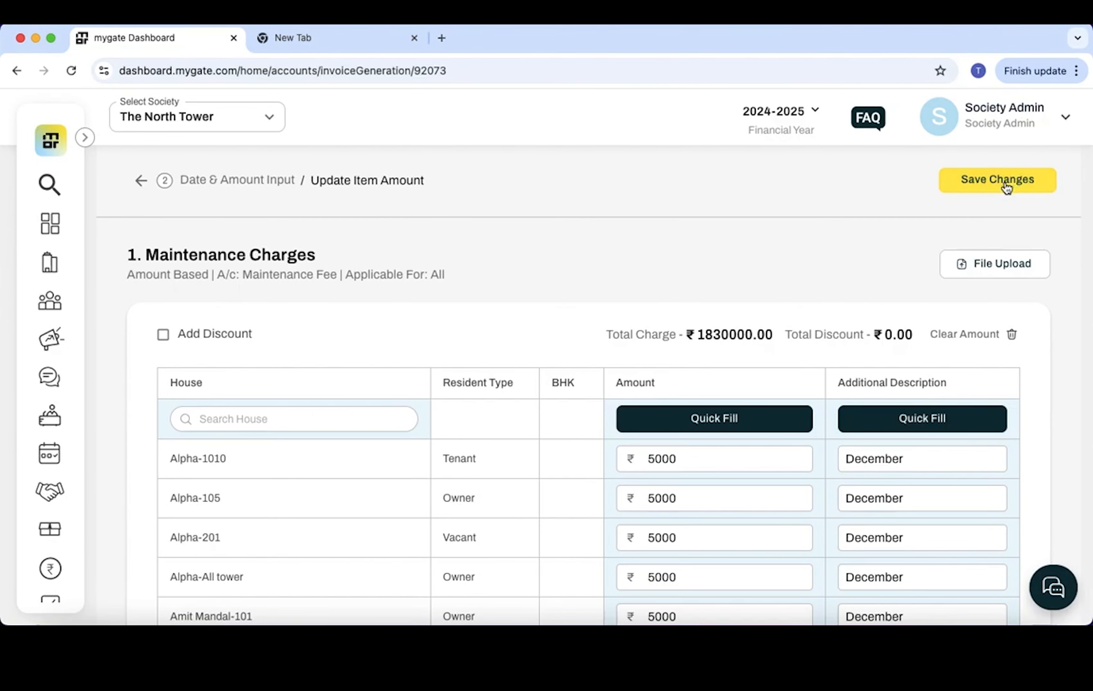
pyautogui.click(1007, 188)
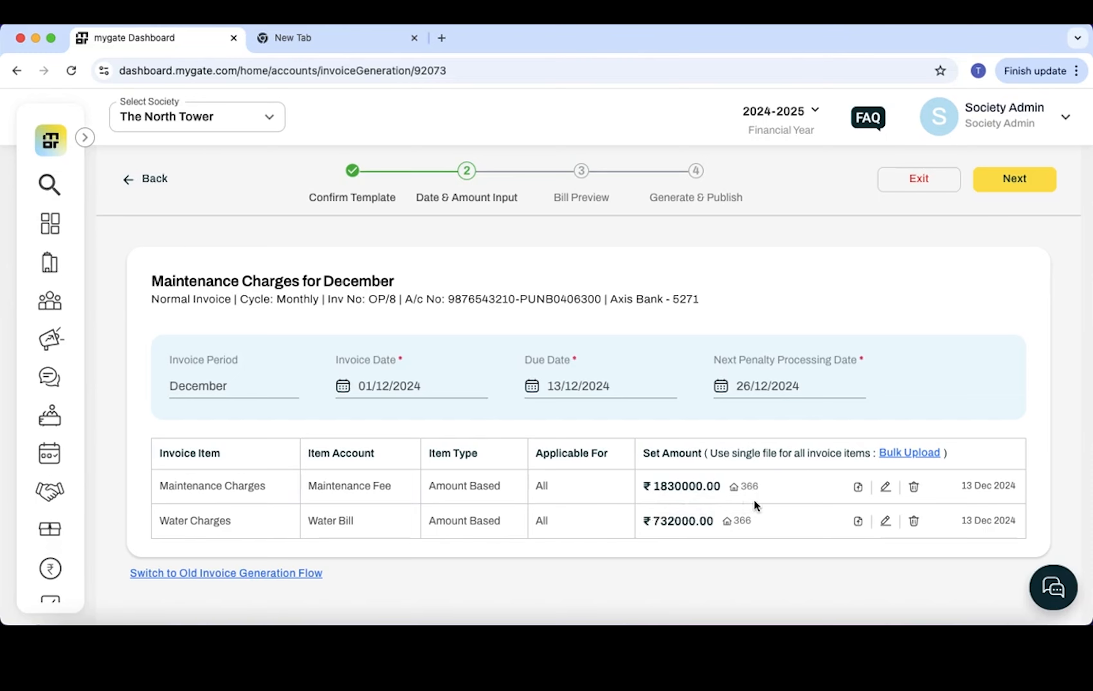
# - Proceed to the bill preview and review the December invoice for house Alpha-105, including its arrears and invoice items
pyautogui.click(1007, 178)
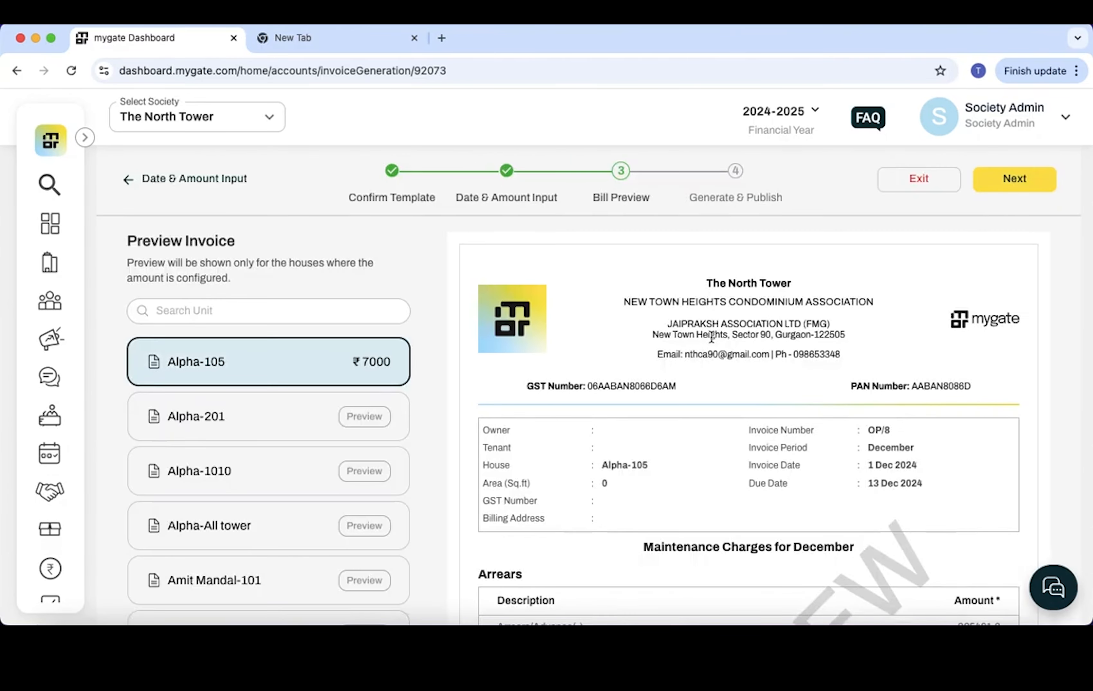
pyautogui.scroll(-6, 760, 440)
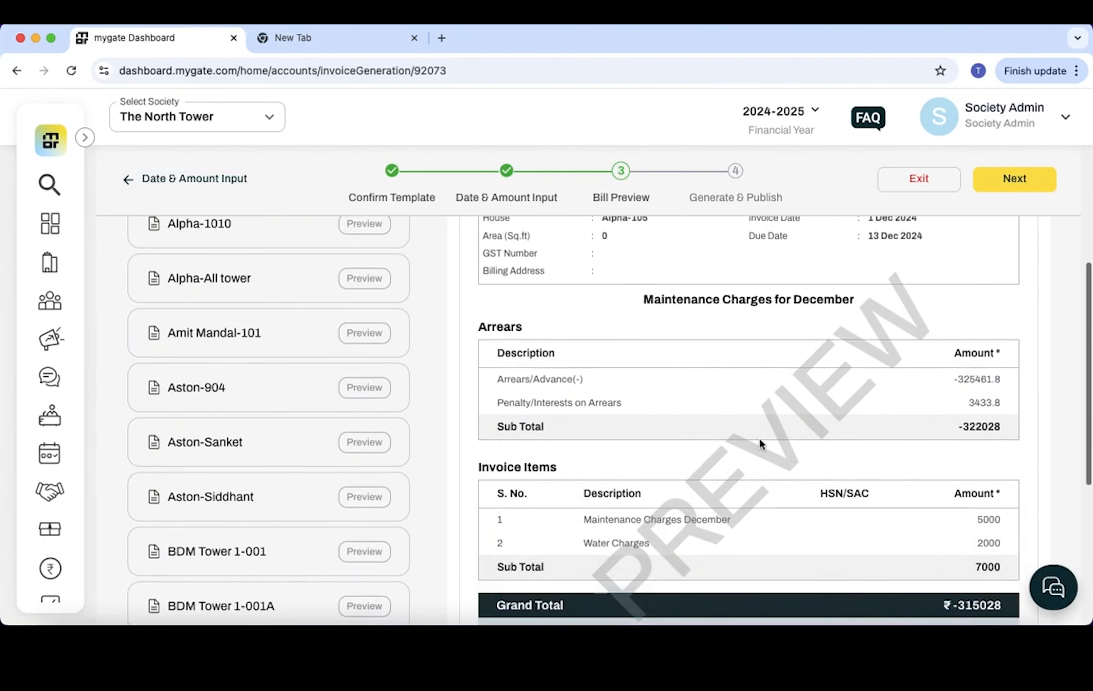
pyautogui.scroll(-2, 760, 440)
pyautogui.scroll(3, 760, 439)
pyautogui.scroll(5, 761, 440)
pyautogui.click(366, 321)
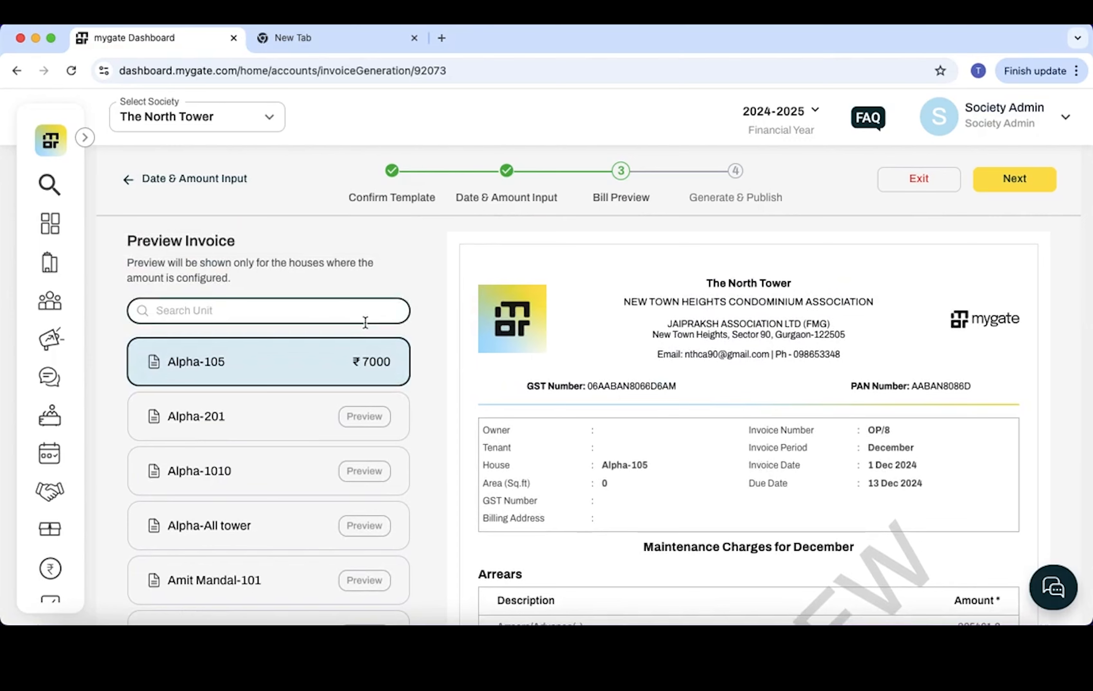
# - Continue to the generation summary, set the invoices to Publish Later, and generate them
pyautogui.click(1005, 183)
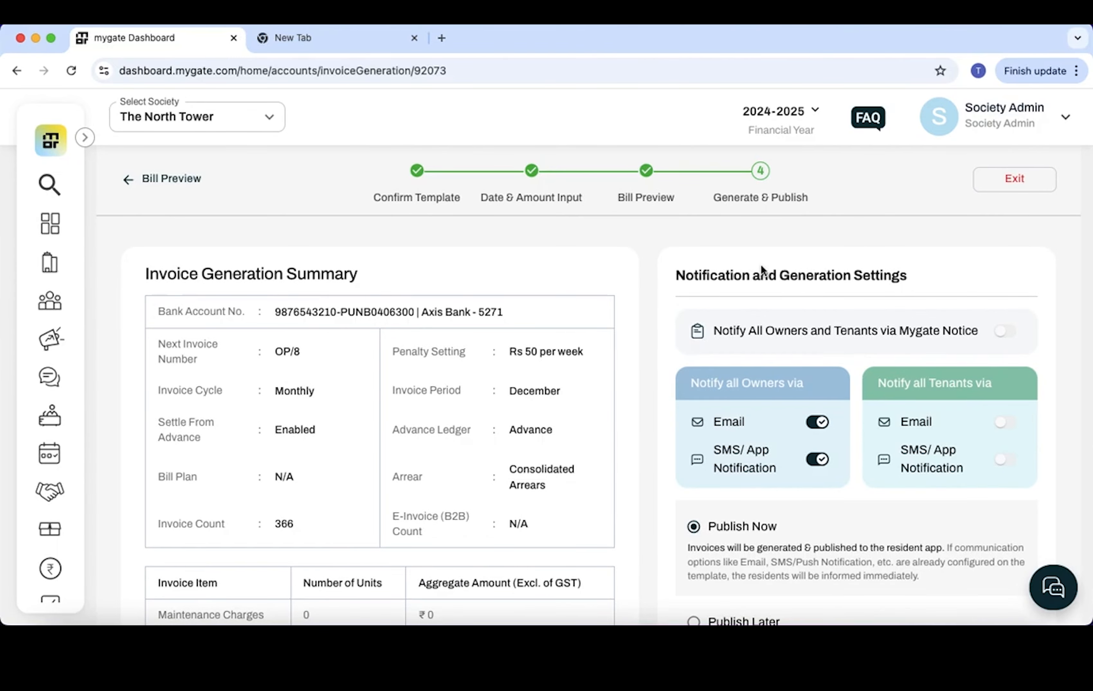
pyautogui.scroll(-5, 761, 270)
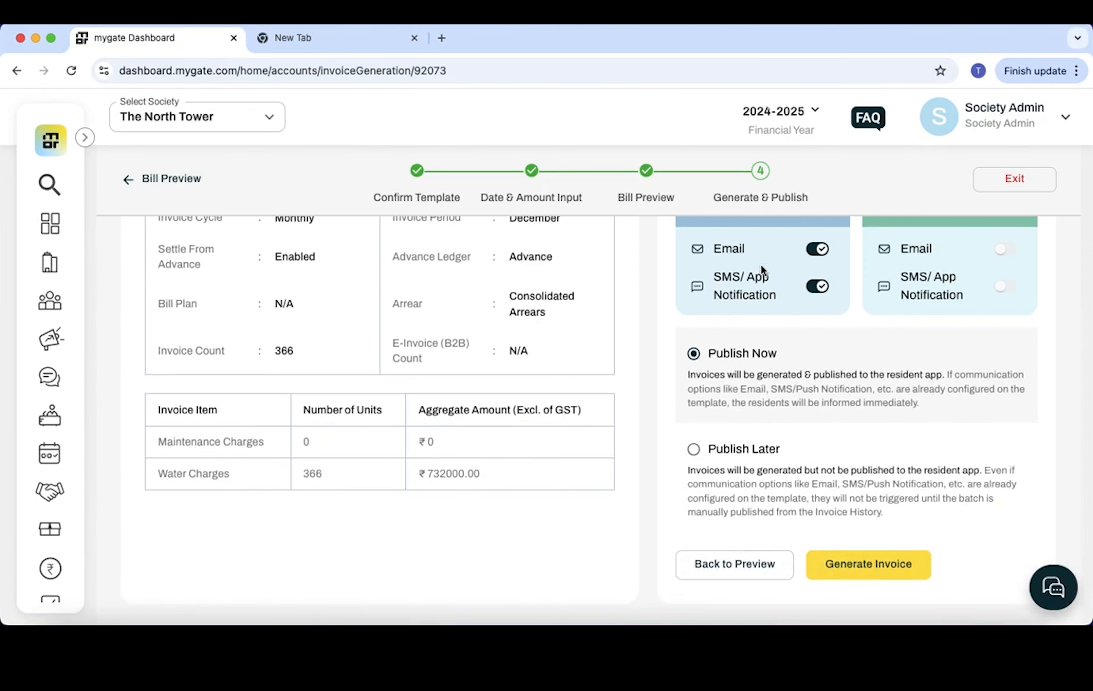
pyautogui.scroll(2, 761, 270)
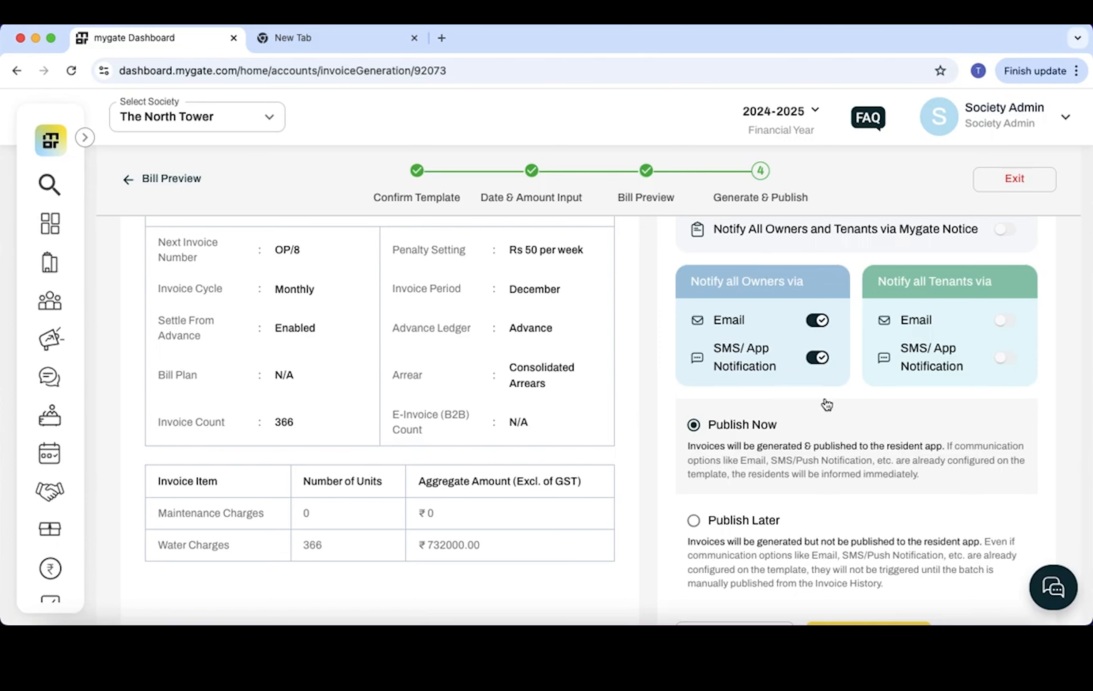
pyautogui.scroll(-2, 828, 405)
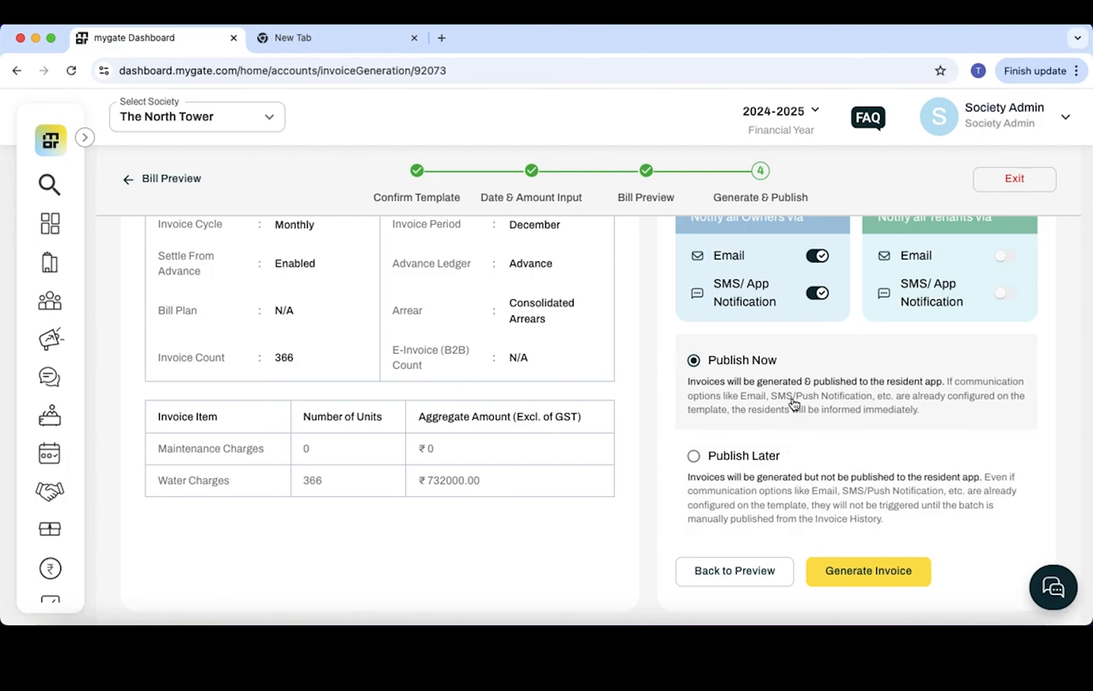
pyautogui.click(695, 456)
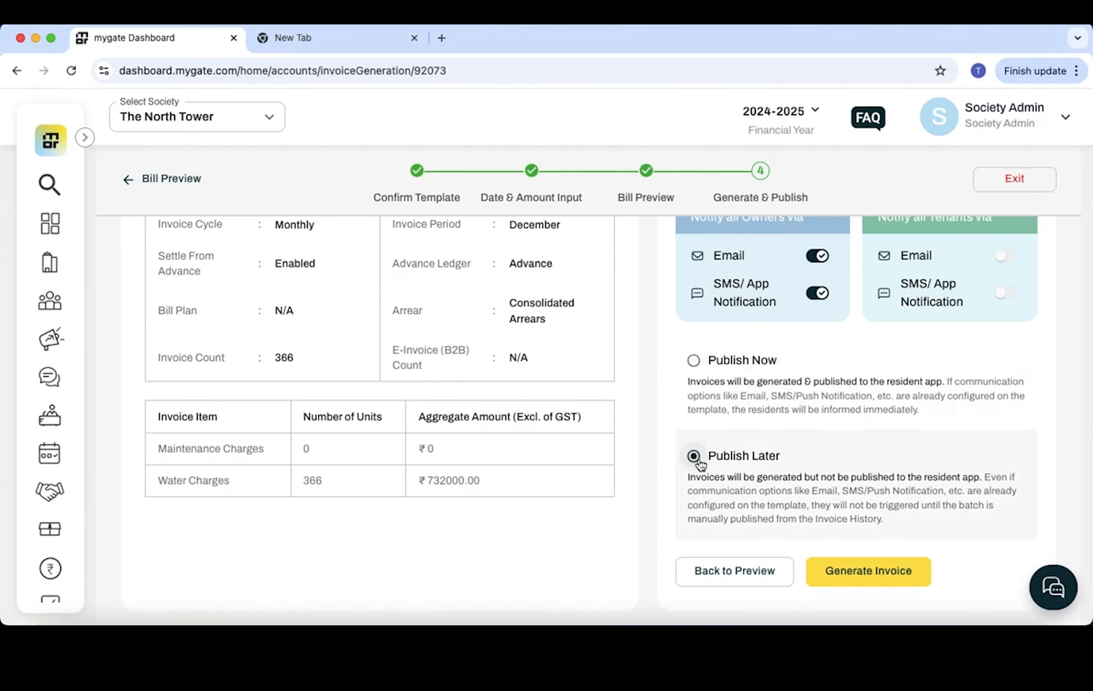
pyautogui.click(834, 568)
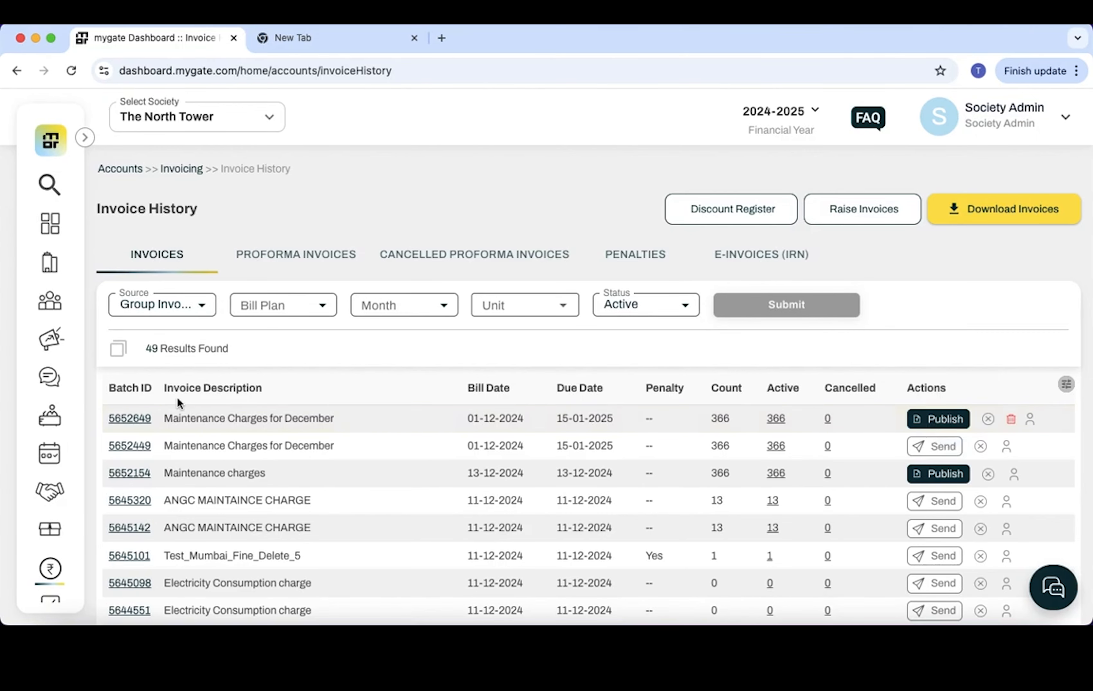
# - Review the batch details of the newest Maintenance Charges for December batch, and publish that batch to all owners and tenants
pyautogui.click(130, 419)
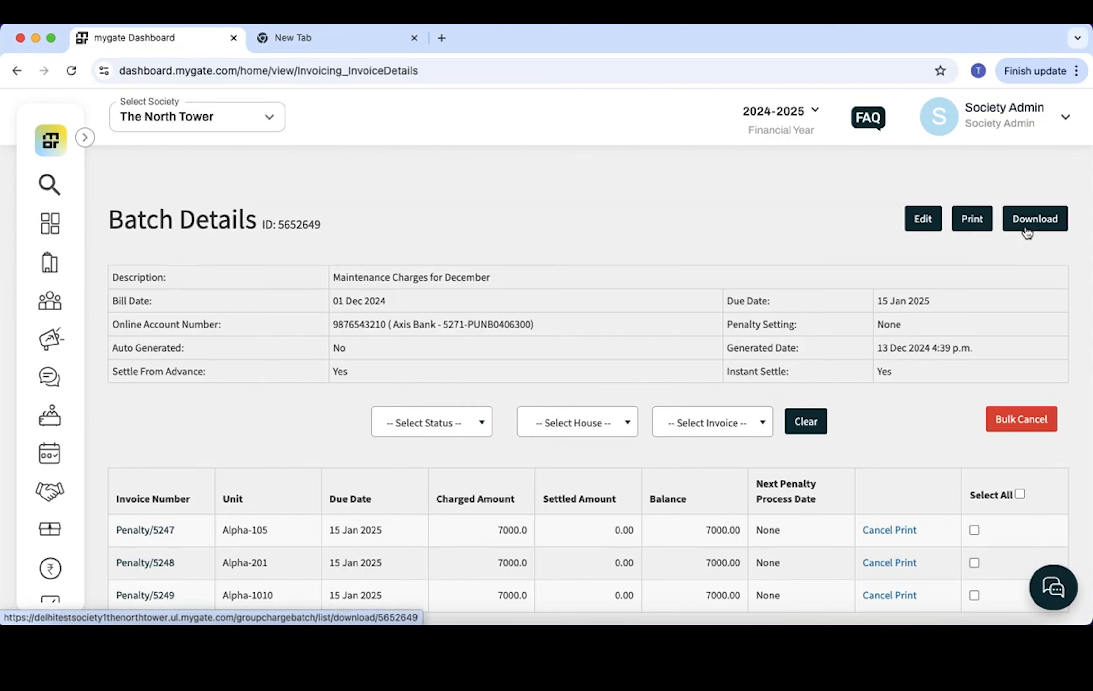
pyautogui.hscroll(-5, 783, 362)
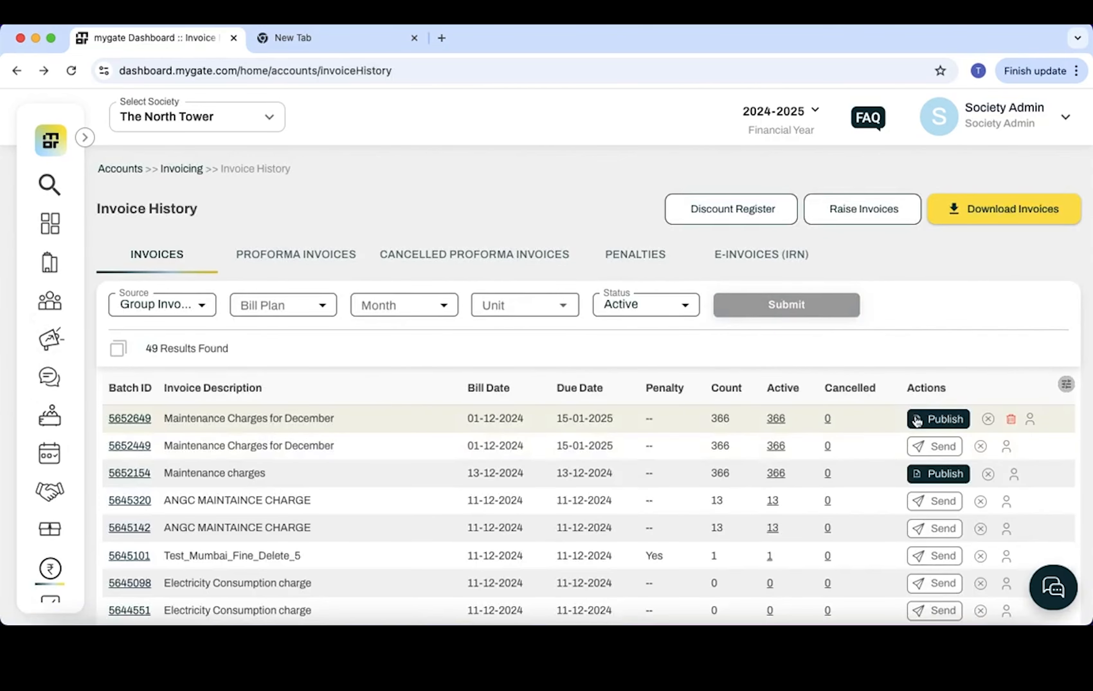
pyautogui.click(916, 420)
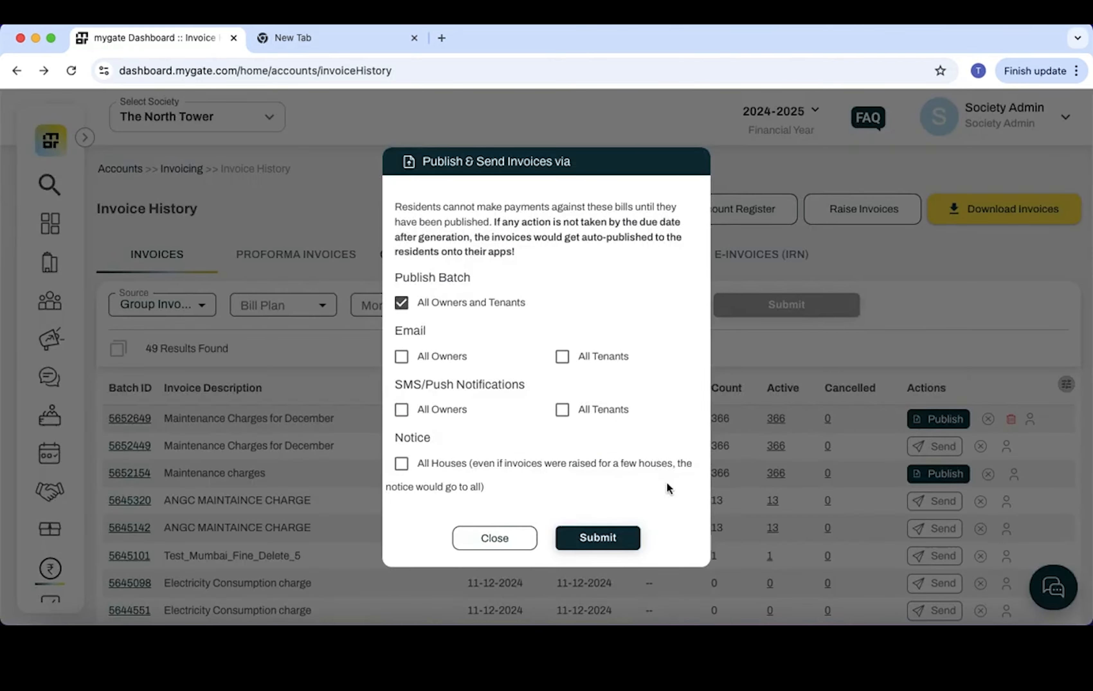
pyautogui.click(625, 538)
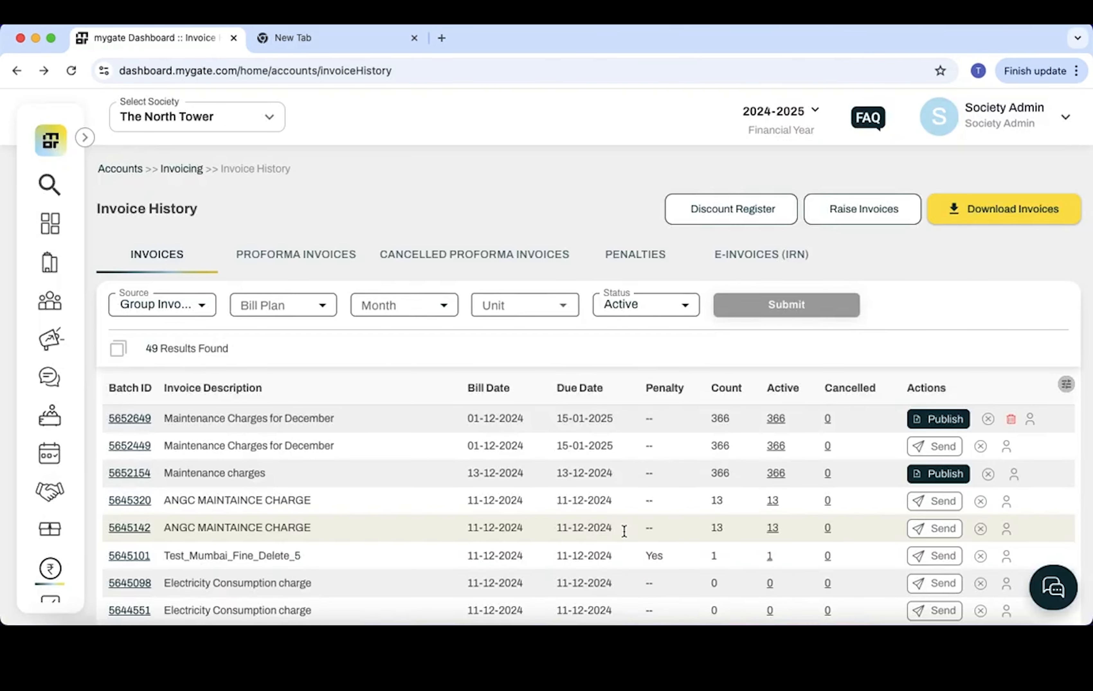